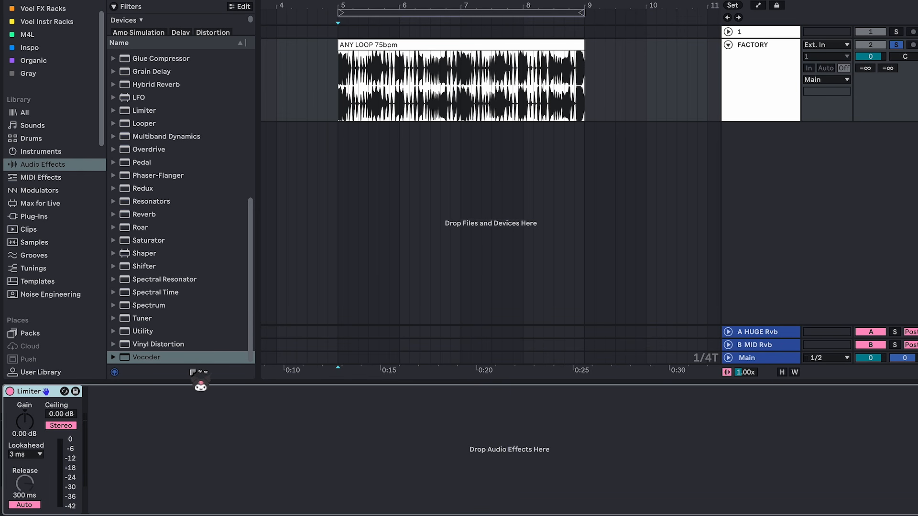
# Step: Insert a Vocoder before the Limiter on the FACTORY track, rename it "Vocoder 1" and turn on Enhance
pyautogui.click(203, 357)
pyautogui.moveTo(169, 404); pyautogui.dragTo(14, 450)
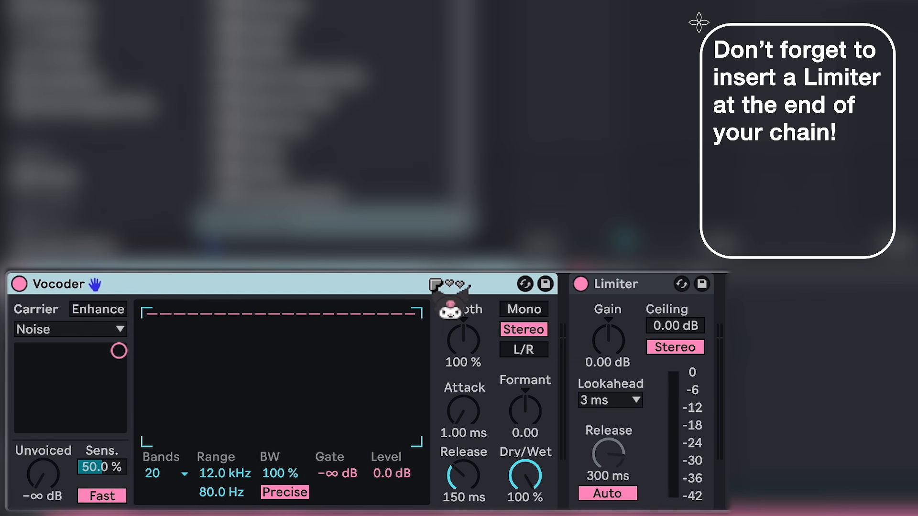
pyautogui.click(95, 285)
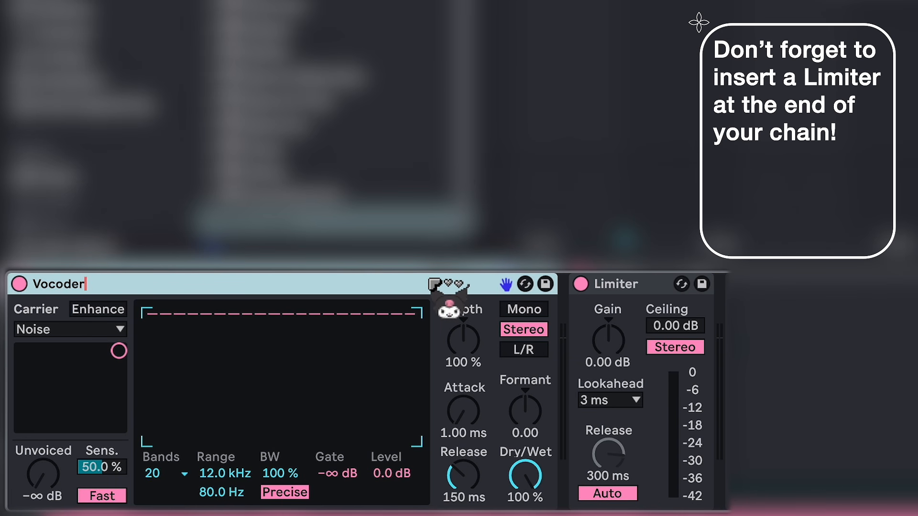
pyautogui.press('Return')
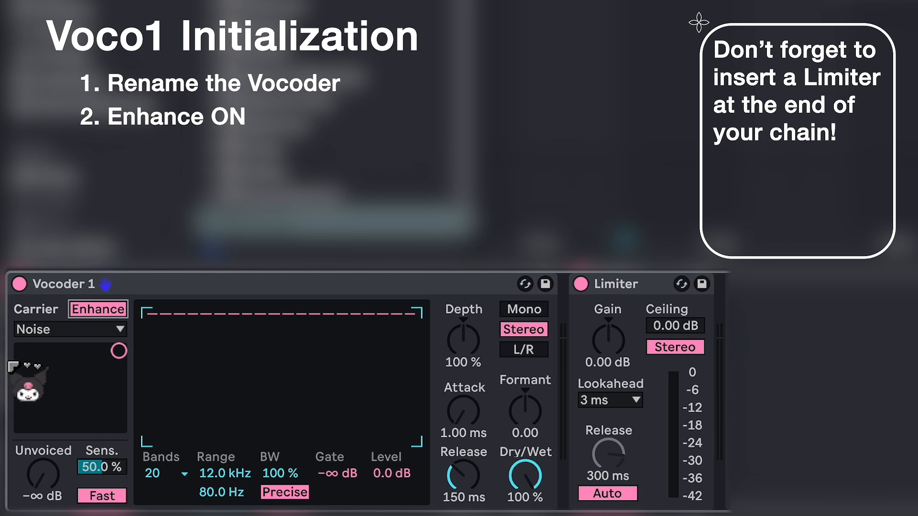
# Step: Set the Vocoder carrier to Pitch Tracking with a 30 Hz to 3 kHz detection range and a pulse wave oscillator
pyautogui.click(121, 329)
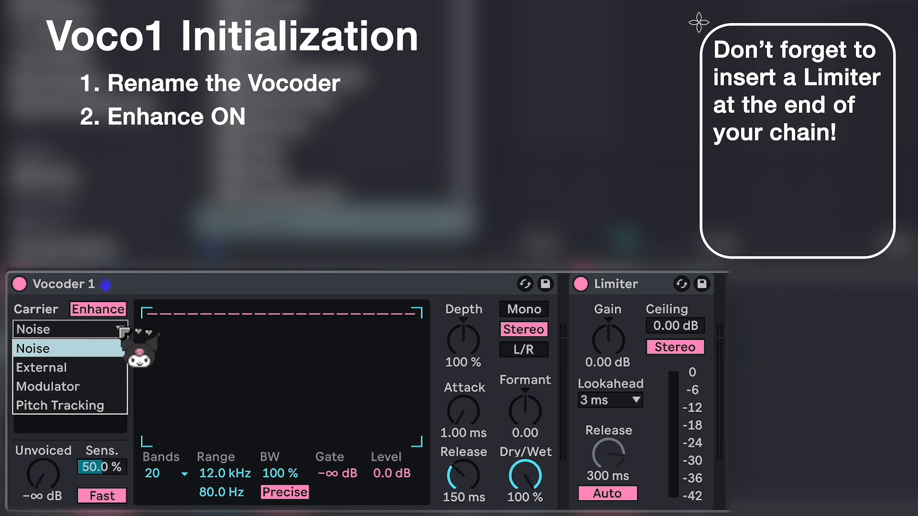
pyautogui.click(116, 406)
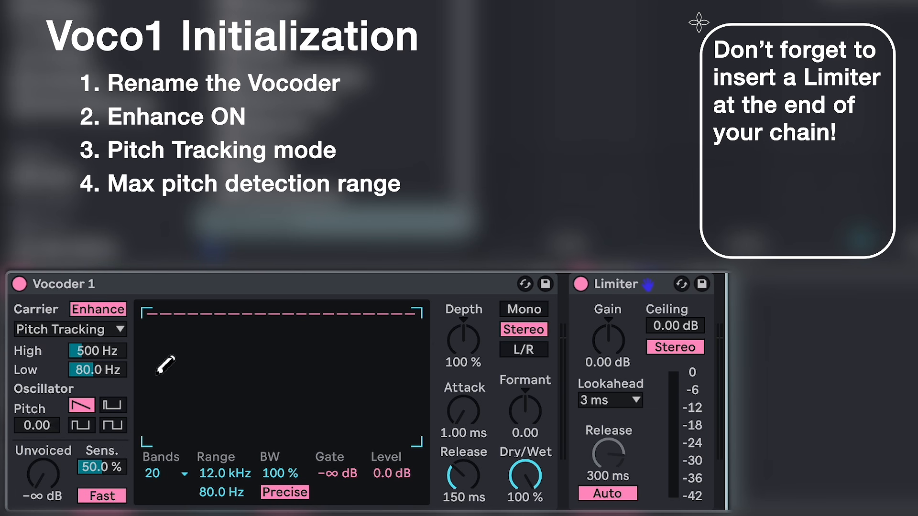
pyautogui.moveTo(116, 360); pyautogui.dragTo(115, 330)
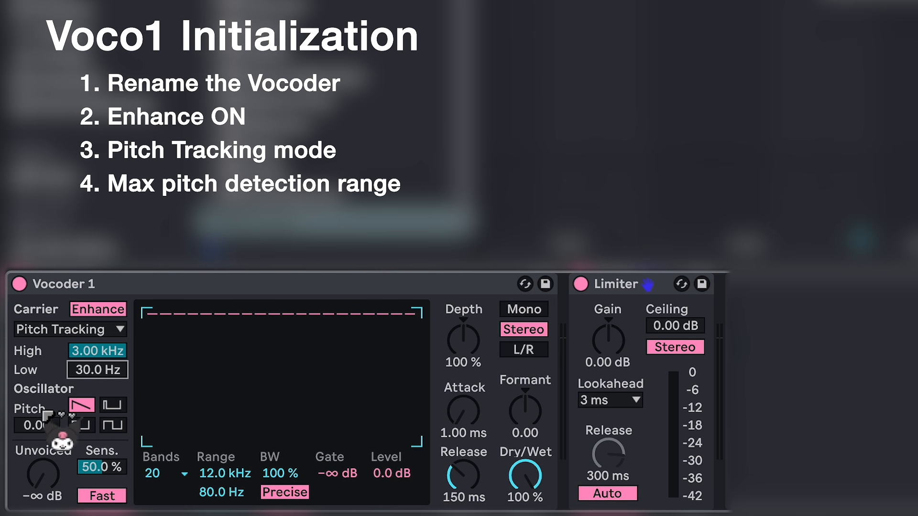
pyautogui.click(87, 426)
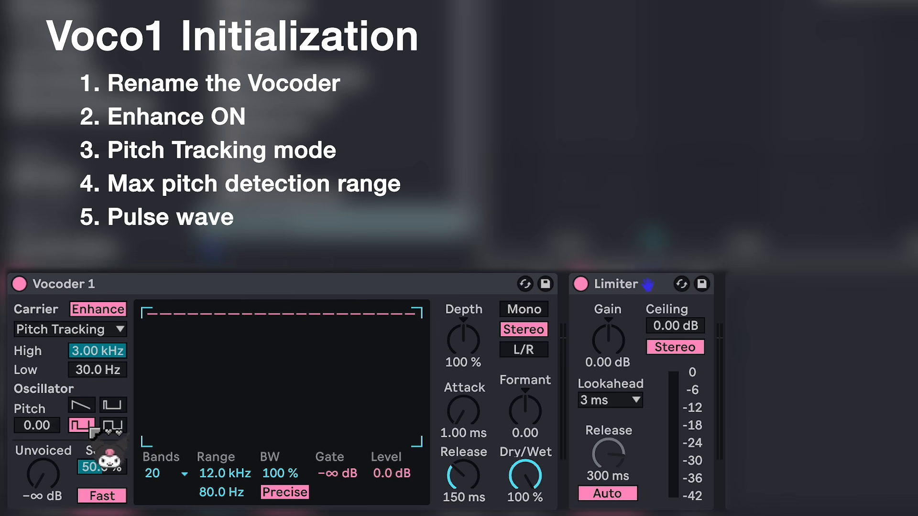
# Step: Set the Vocoder to 40 filter bands with a frequency range from 20 Hz to 18 kHz
pyautogui.click(186, 475)
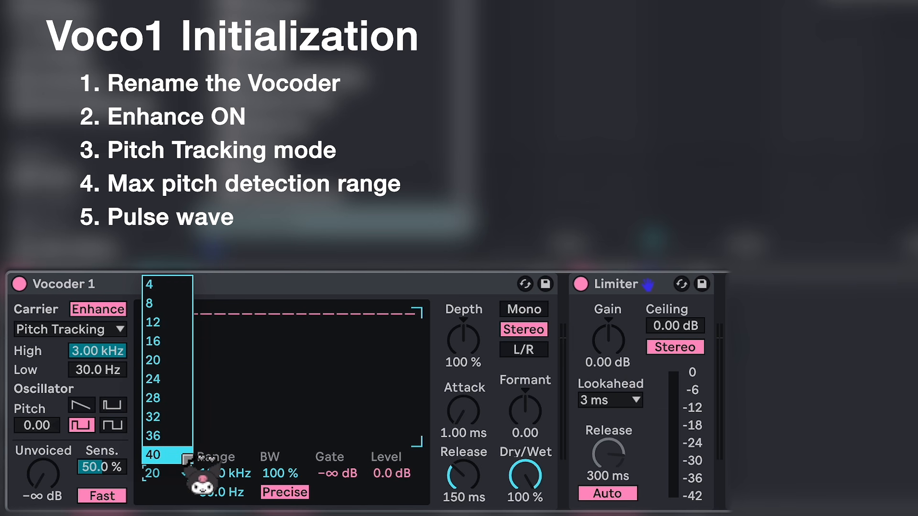
pyautogui.click(186, 458)
pyautogui.click(242, 474)
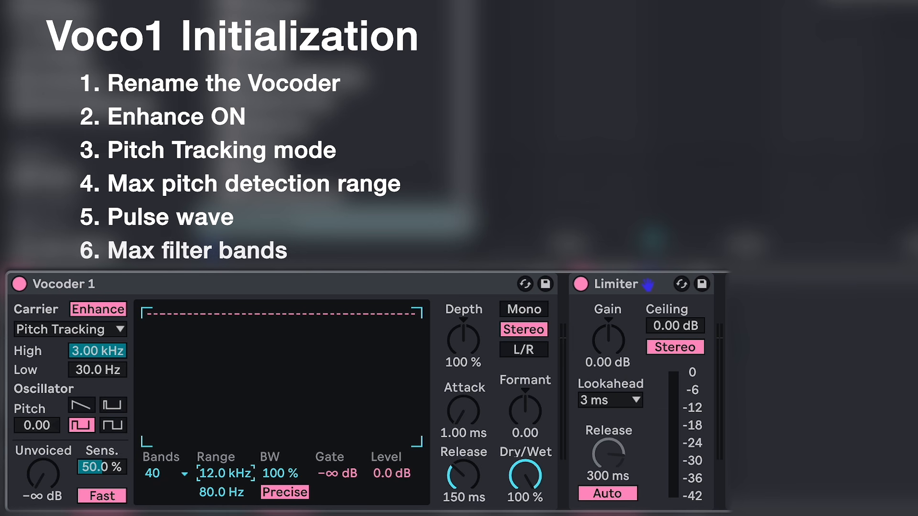
pyautogui.moveTo(222, 493); pyautogui.dragTo(222, 515)
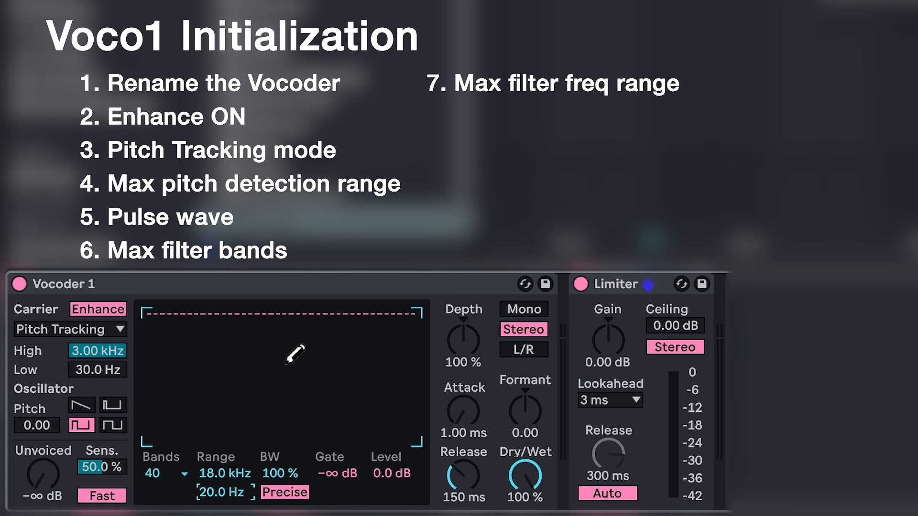
# Step: Set the Vocoder's envelope depth to 120 % and its channel mode to L/R
pyautogui.click(455, 357)
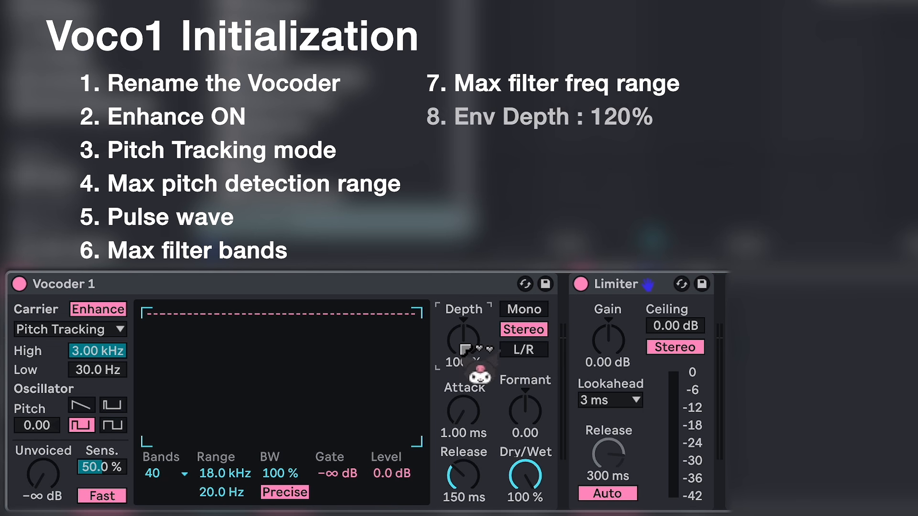
pyautogui.write('12')
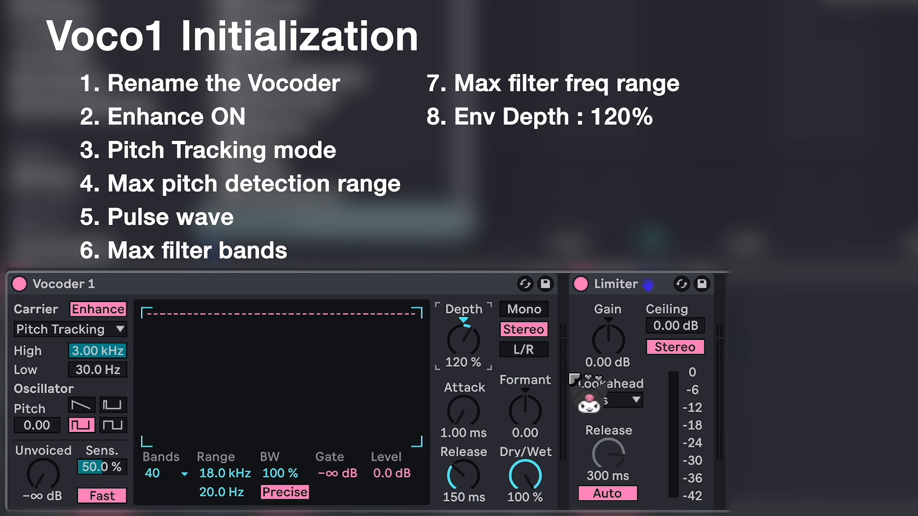
pyautogui.click(539, 351)
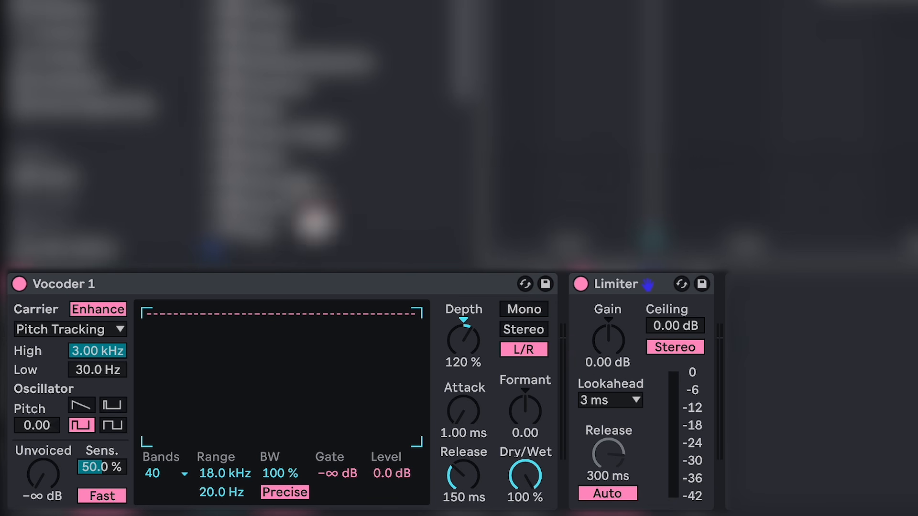
# Step: Play the loop and try out different oscillator pitch values on Vocoder 1
pyautogui.press('space')
pyautogui.click(44, 424)
pyautogui.moveTo(44, 424); pyautogui.dragTo(44, 389)
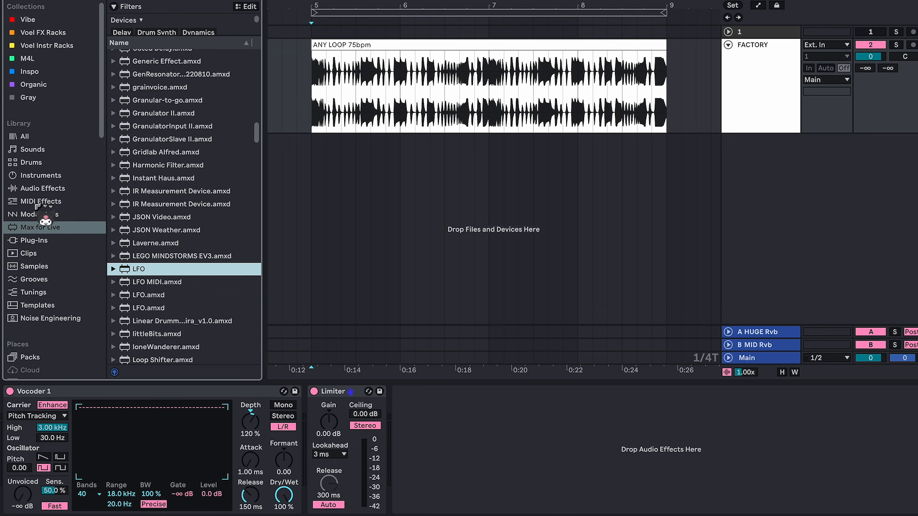
# Step: Add an LFO between Vocoder 1 and the Limiter and duplicate it until there are five LFOs
pyautogui.moveTo(135, 271); pyautogui.dragTo(267, 434)
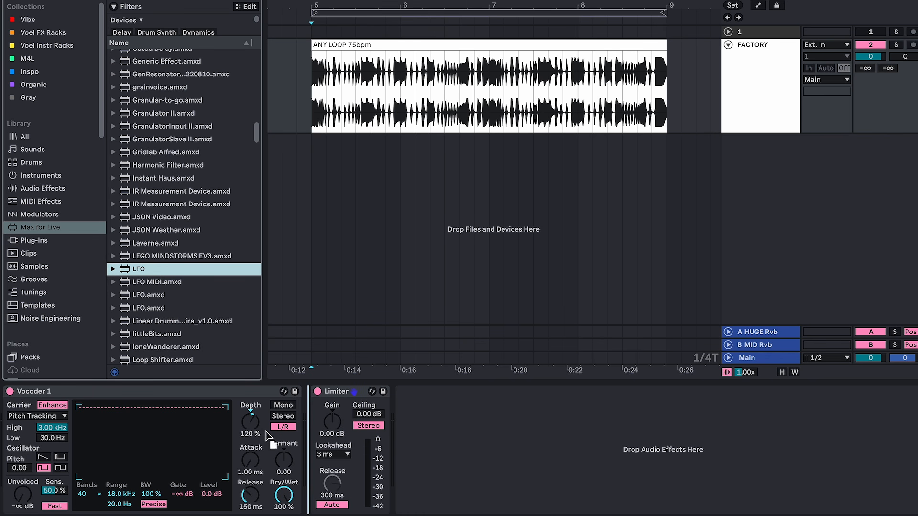
pyautogui.moveTo(374, 433); pyautogui.dragTo(389, 394)
pyautogui.hotkey('ctrl', 'd')
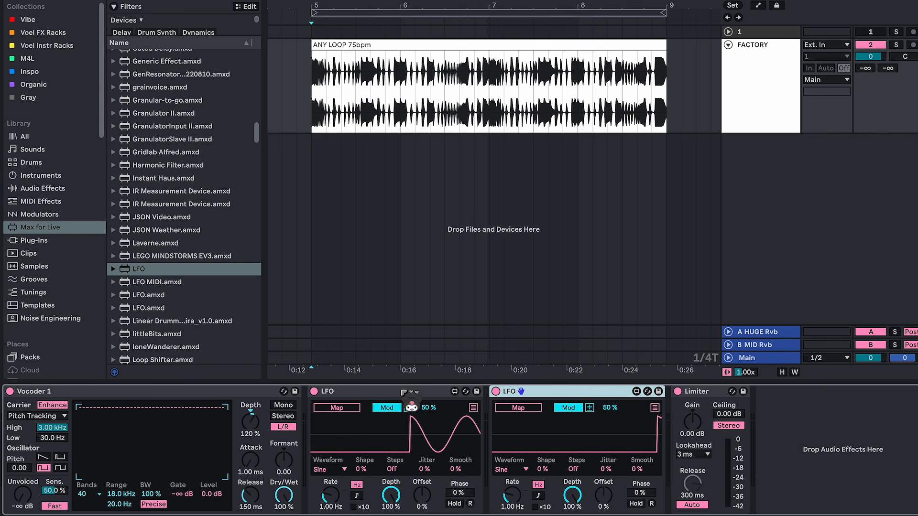
pyautogui.hotkey('ctrl', 'd')
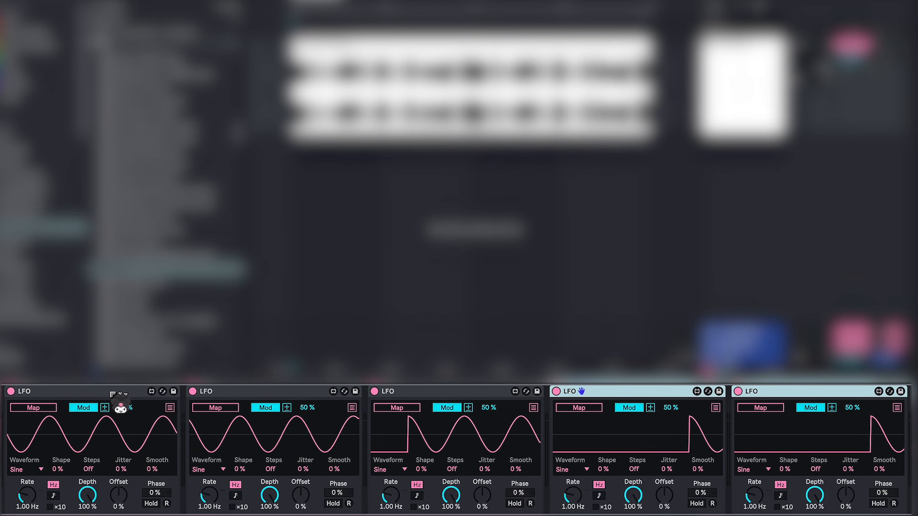
# Step: Rename the five LFOs in order as LFO 1, LFO 2, LFO 3, LFO 4 and LFO 5
pyautogui.click(123, 396)
pyautogui.click(306, 406)
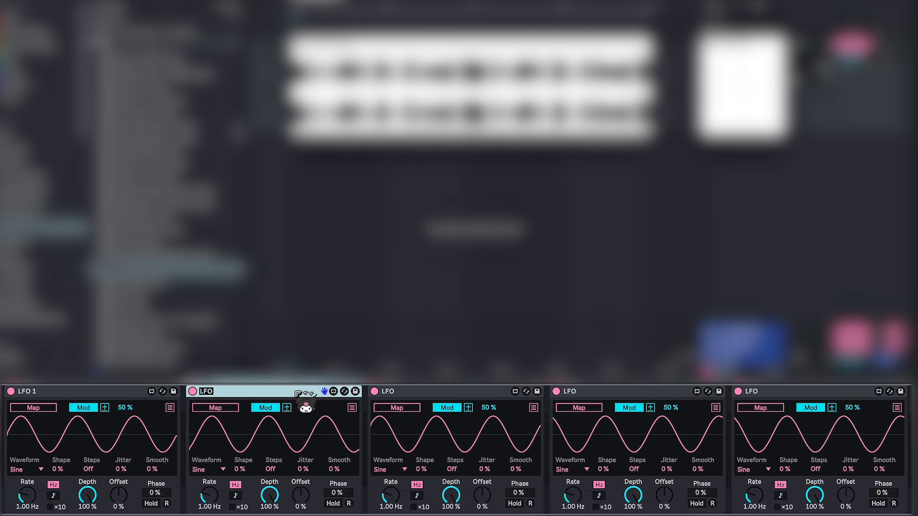
pyautogui.write('LFO 2')
pyautogui.click(406, 393)
pyautogui.hotkey('ctrl', 'r')
pyautogui.write('LFO 3')
pyautogui.click(594, 394)
pyautogui.click(769, 391)
pyautogui.hotkey('ctrl', 'r')
pyautogui.write('LFO 5')
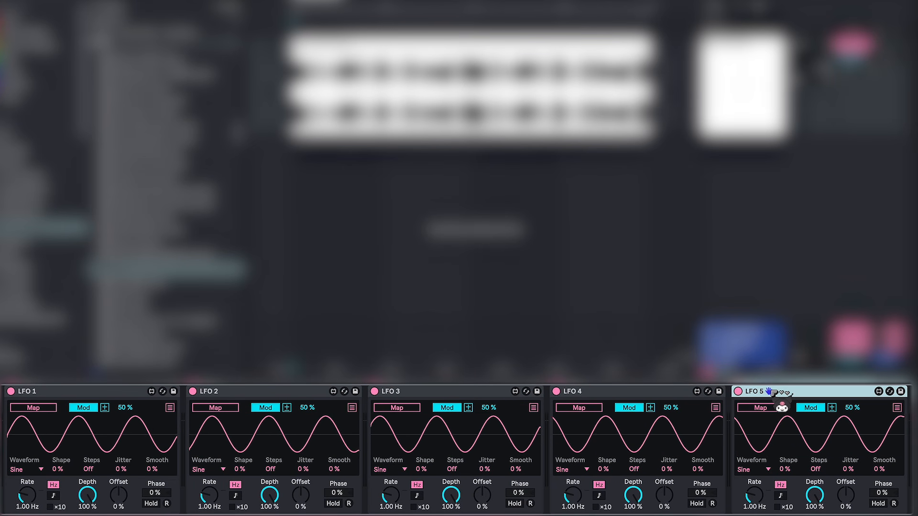
# Step: Set LFOs 1, 2 and 3 to the Random waveform with rates of 3, 7 and 3 Hz and smoothing of 25, 20 and 15 %
pyautogui.click(24, 469)
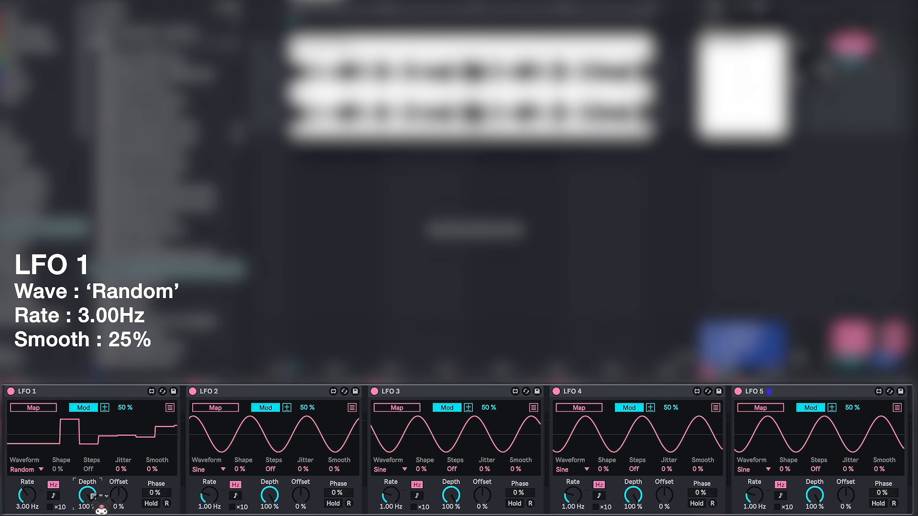
pyautogui.click(209, 495)
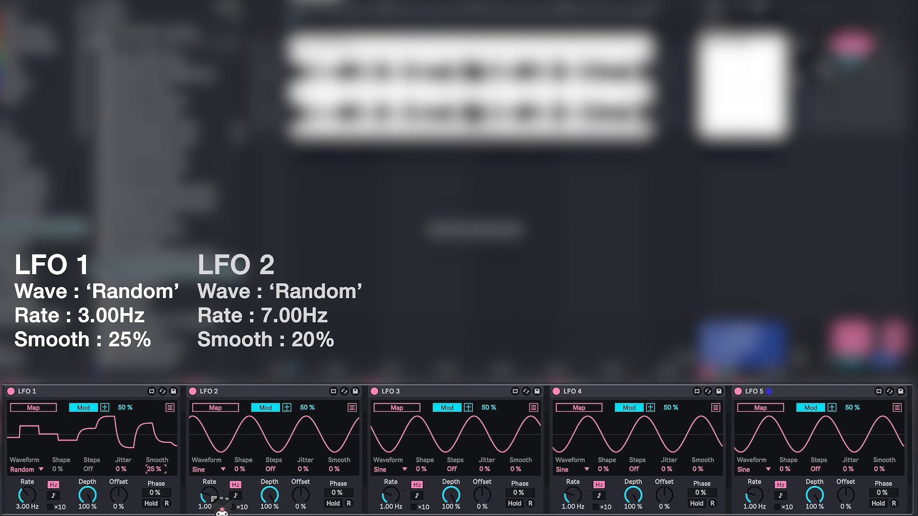
pyautogui.write('78')
pyautogui.write('2')
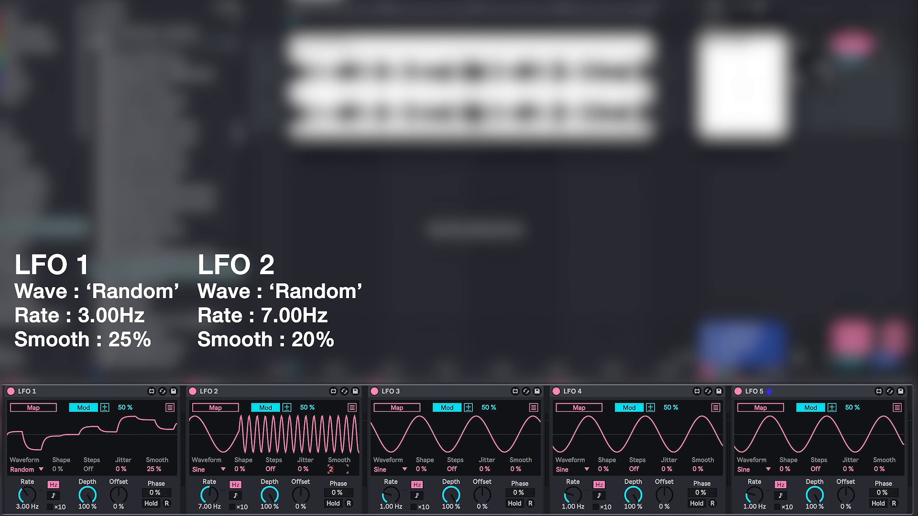
pyautogui.write('0')
pyautogui.click(205, 470)
pyautogui.click(388, 469)
pyautogui.click(393, 430)
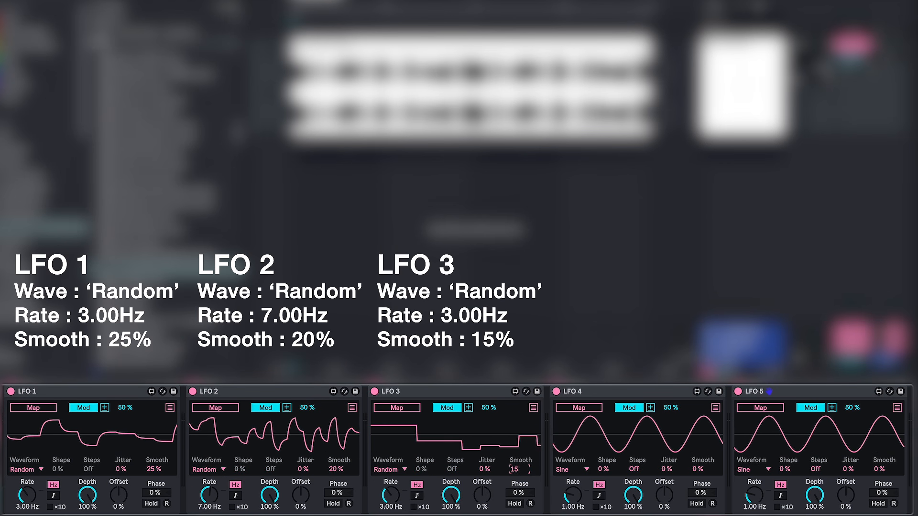
# Step: Set LFO 4 and LFO 5 to the Stray waveform with rates of 1.80 Hz and 2.00 Hz
pyautogui.click(583, 471)
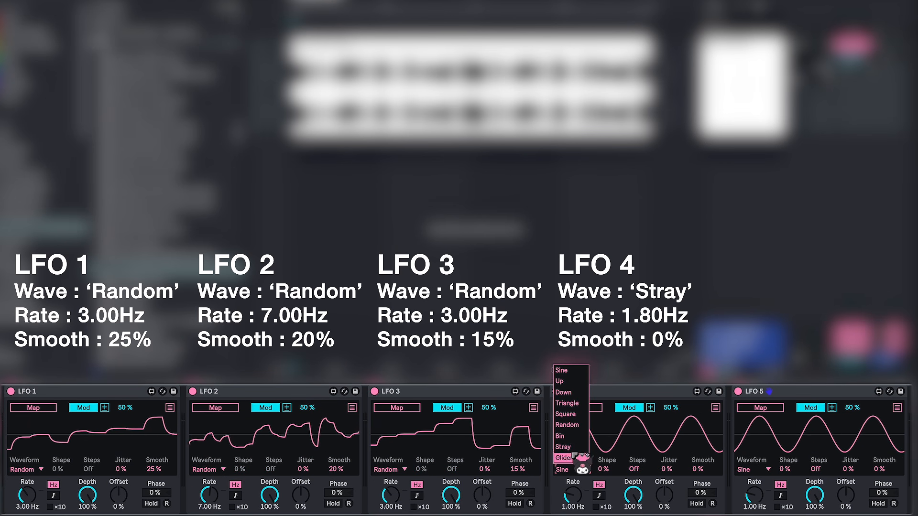
pyautogui.write('1.8')
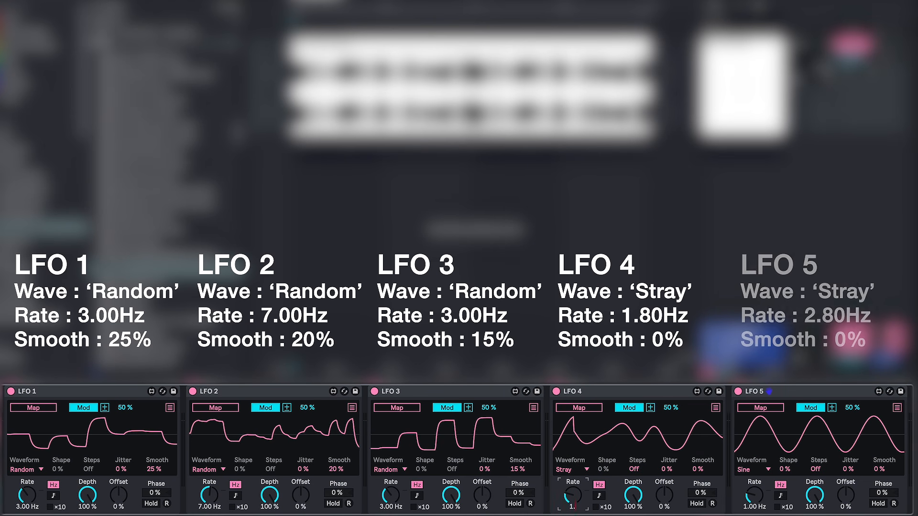
pyautogui.click(755, 469)
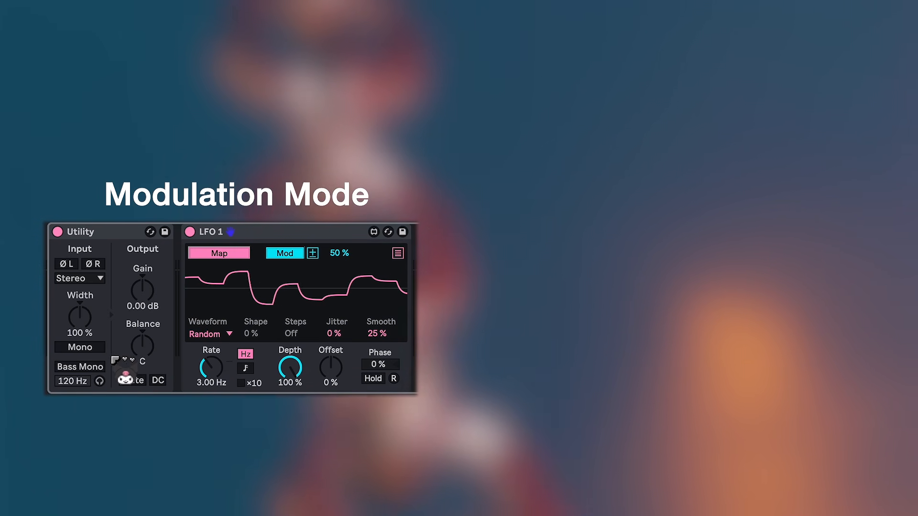
# Step: Map LFO 1 to the Utility's Balance in modulation mode
pyautogui.click(140, 344)
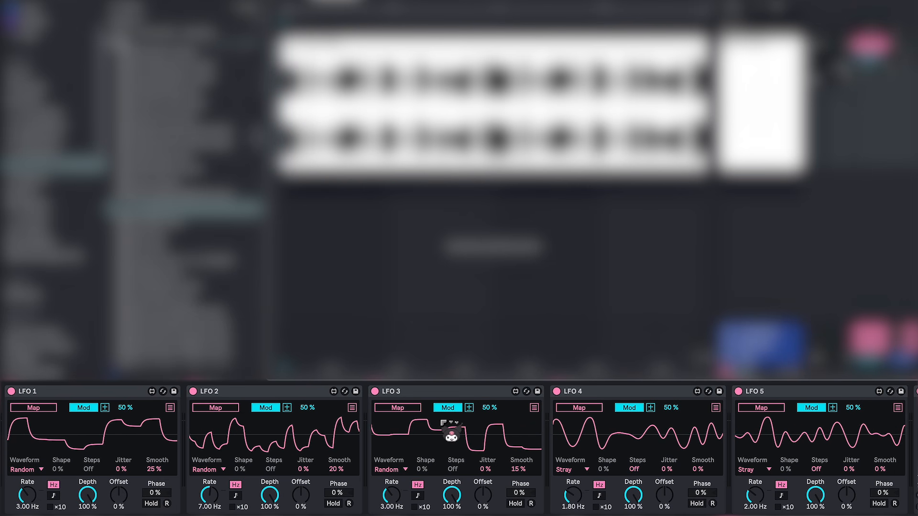
# Step: Switch LFOs 1 to 5 from modulation to Remote mode
pyautogui.click(81, 407)
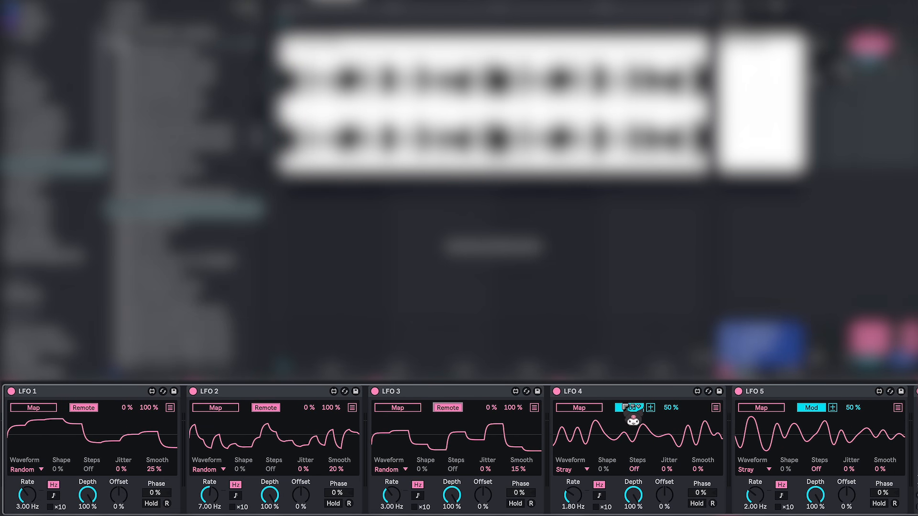
pyautogui.click(808, 409)
# Step: Map LFO 1 to Vocoder 1's oscillator pitch, LFO 2 to its formant, and LFO 3 to its attack time with a 20 % maximum
pyautogui.hscroll(-6, 441, 432)
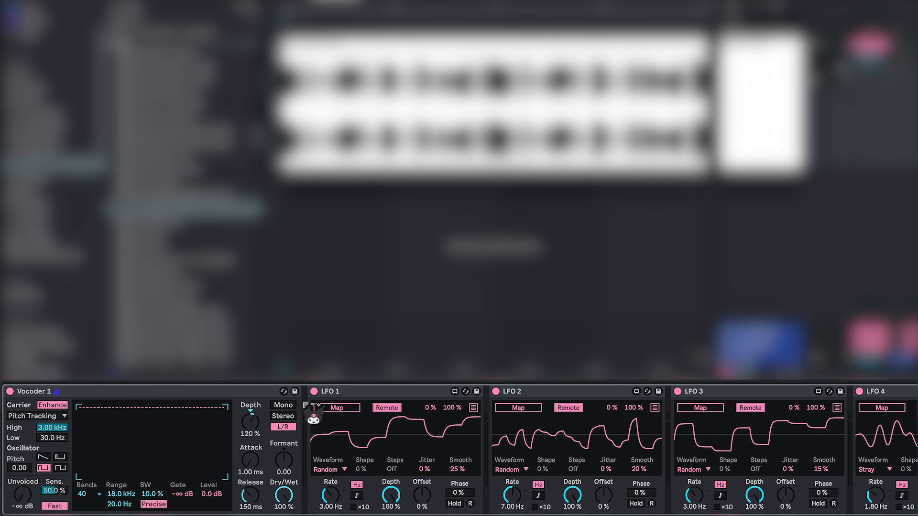
pyautogui.click(20, 468)
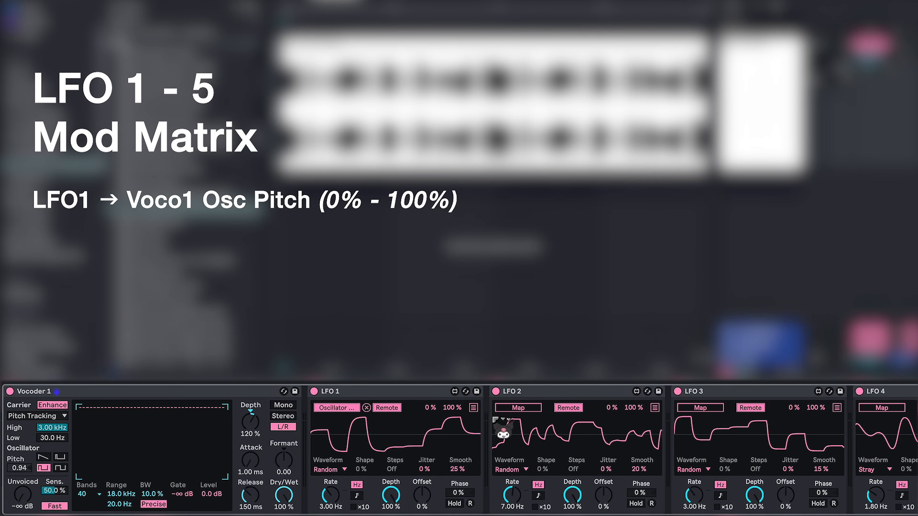
pyautogui.click(535, 410)
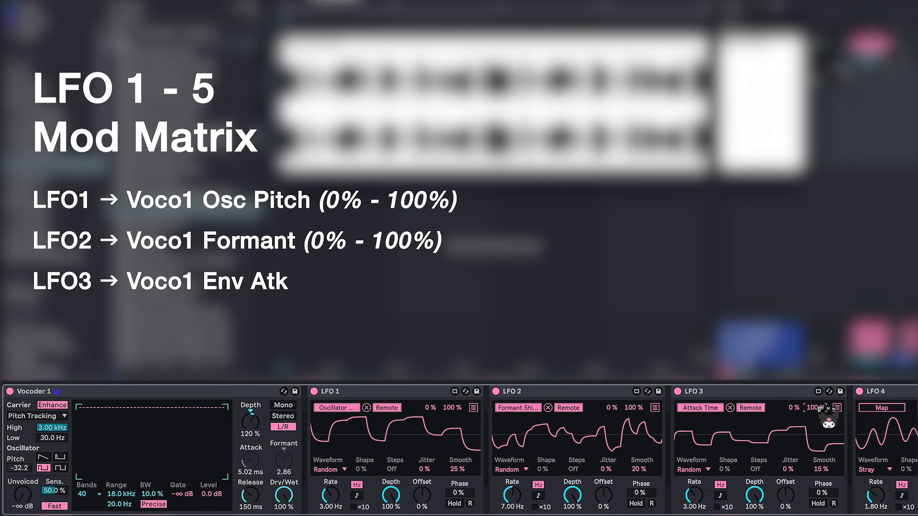
pyautogui.moveTo(824, 411); pyautogui.dragTo(823, 449)
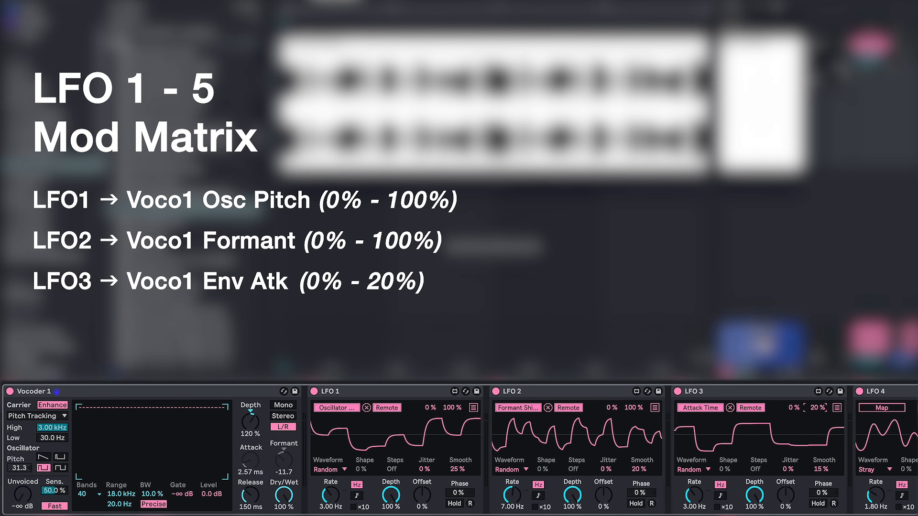
pyautogui.hscroll(5, 664, 433)
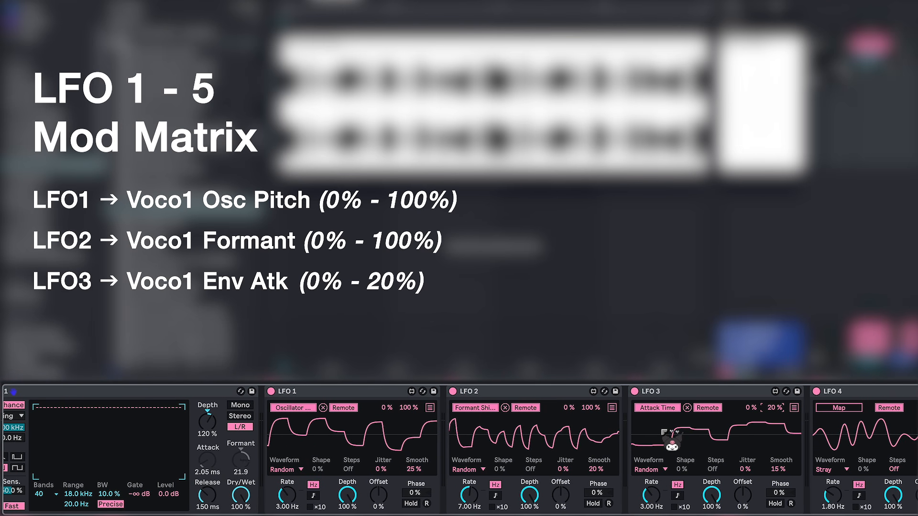
pyautogui.hscroll(4, 663, 432)
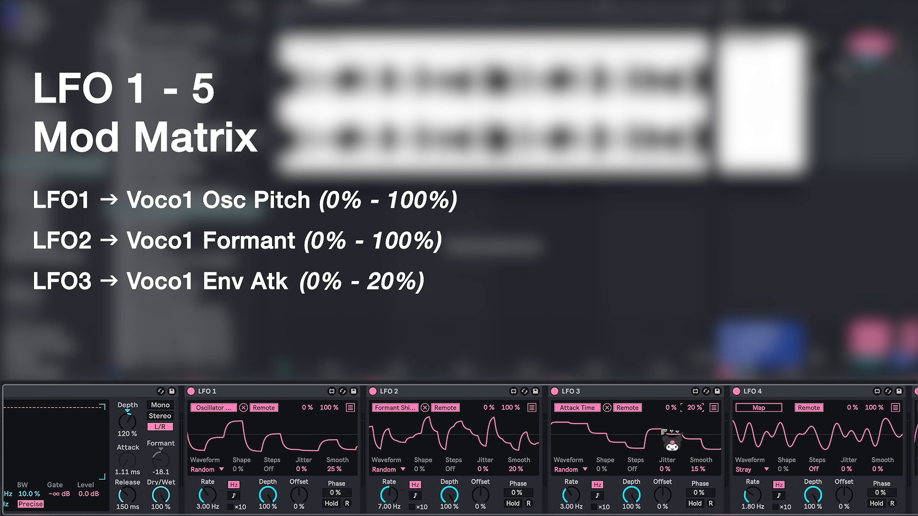
pyautogui.hscroll(-2, 665, 433)
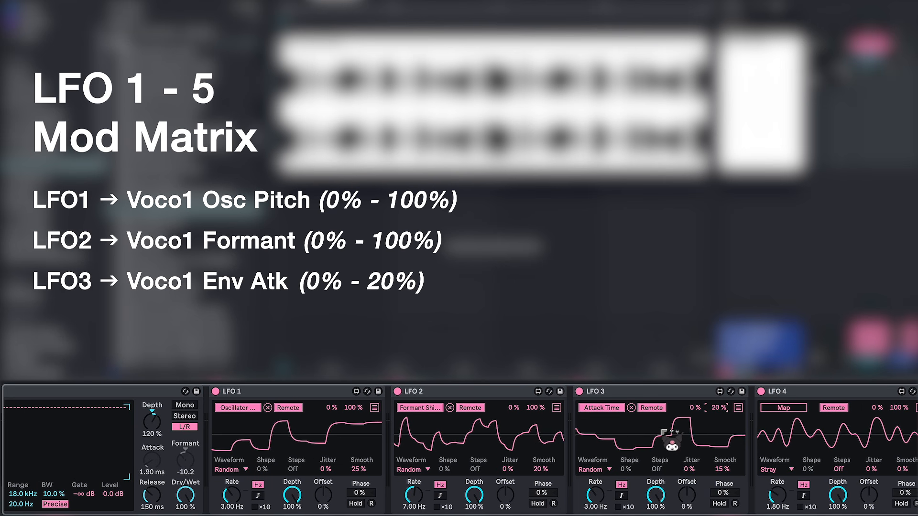
# Step: Map LFO 4 to Vocoder 1's release time with a 45 % maximum
pyautogui.hscroll(1, 672, 442)
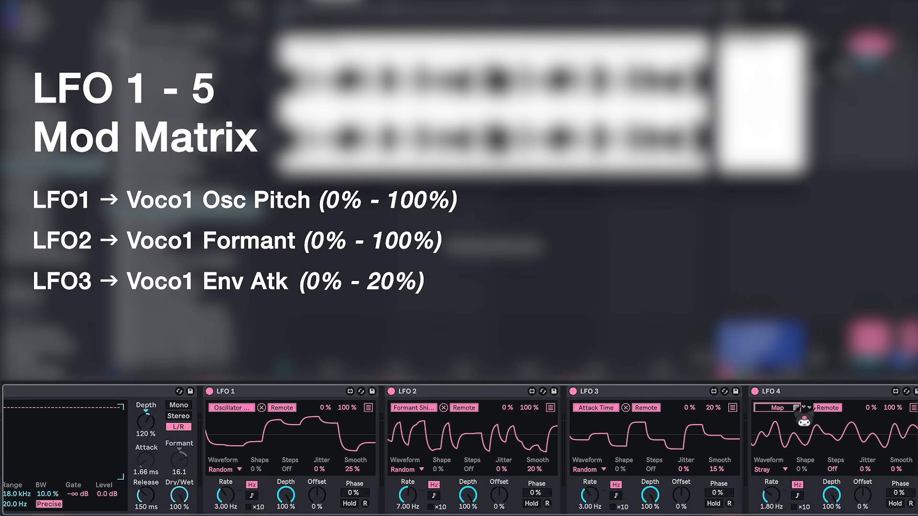
pyautogui.click(142, 491)
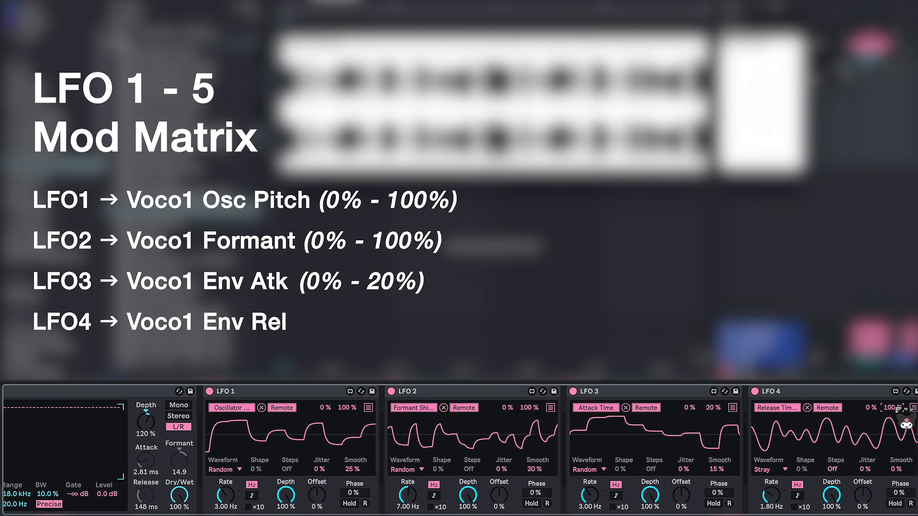
pyautogui.write('45')
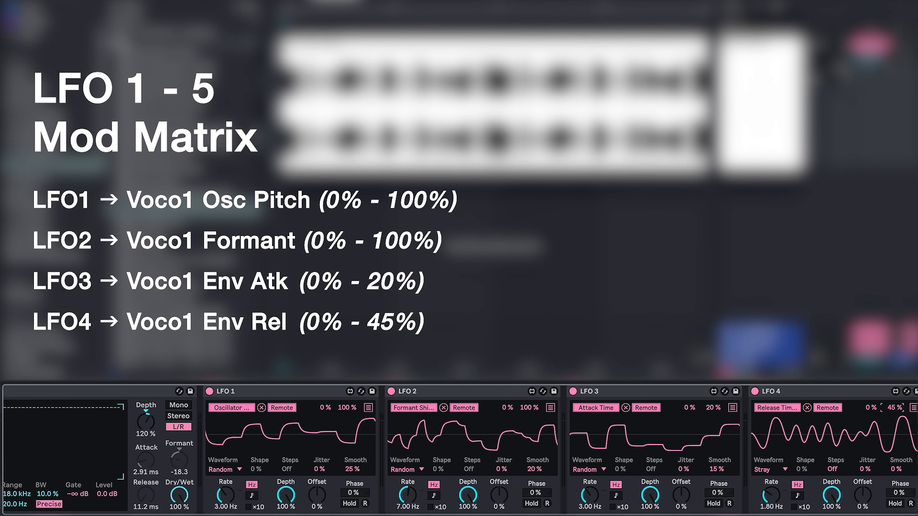
# Step: Map LFO 5 to Vocoder 1's filter bandwidth over the full 0 to 100 % range
pyautogui.hscroll(5, 792, 420)
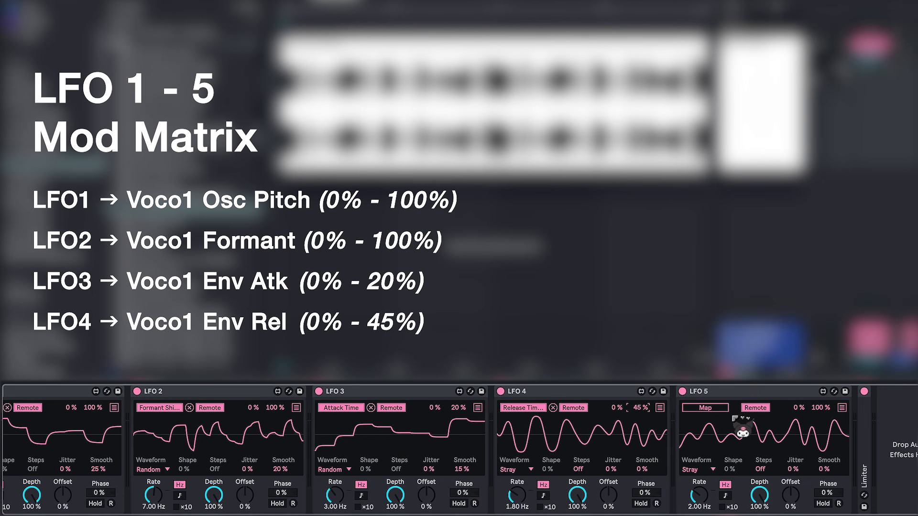
pyautogui.click(712, 410)
pyautogui.hscroll(-1, 445, 442)
pyautogui.hscroll(-5, 446, 441)
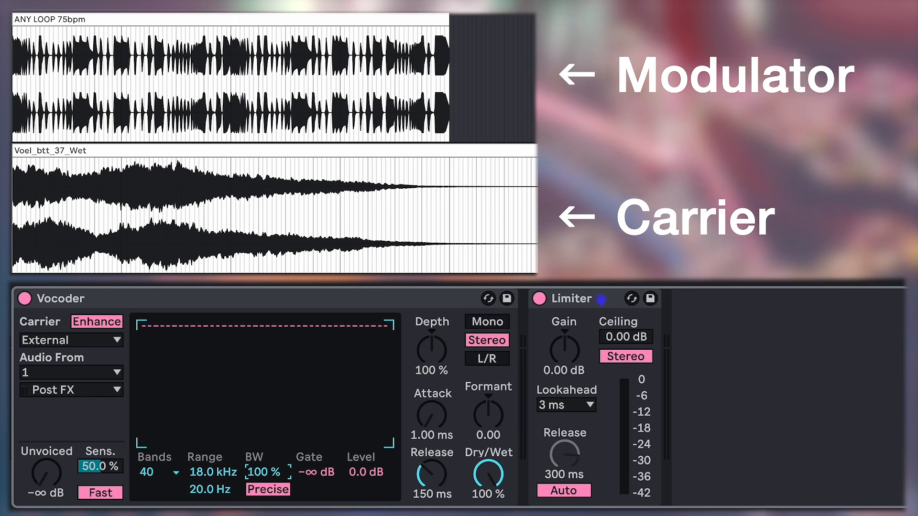
# Step: Play the modulator and carrier clips while alternating the Vocoder's bandwidth between 10 % and 200 % to compare the sound
pyautogui.press('space')
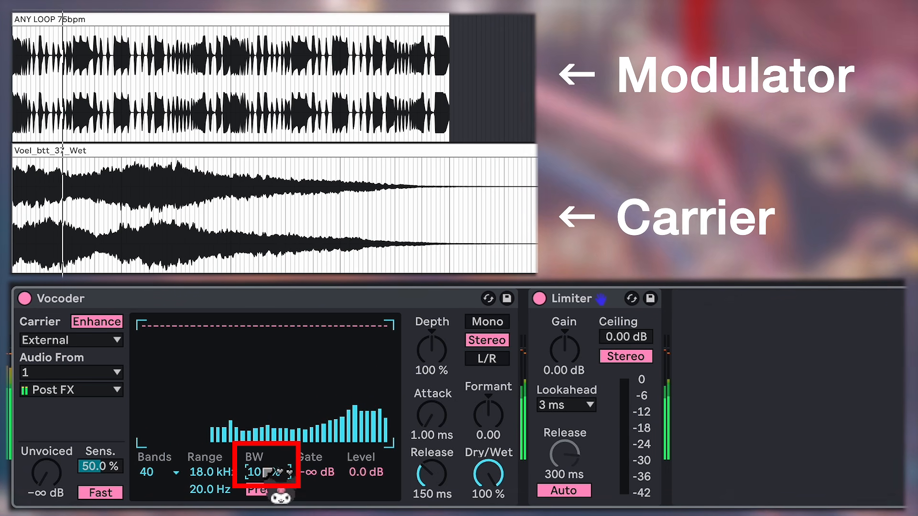
pyautogui.moveTo(268, 473); pyautogui.dragTo(268, 509)
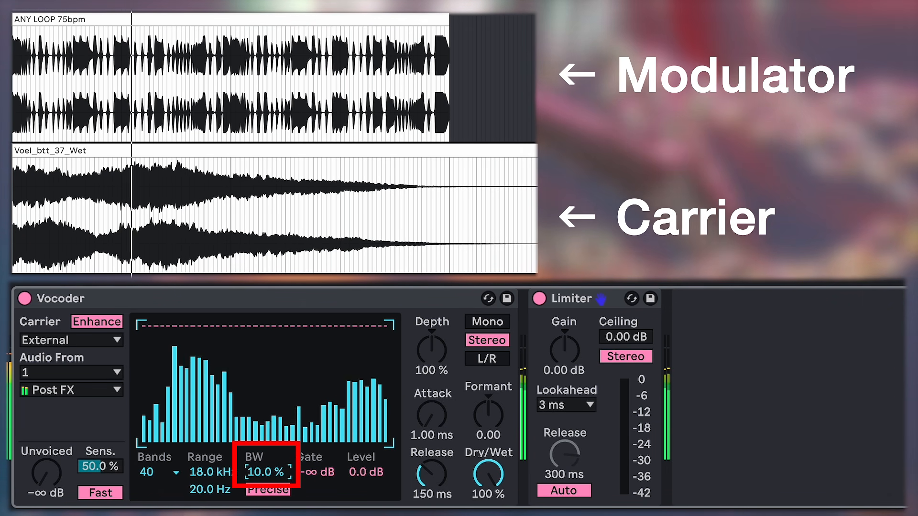
pyautogui.moveTo(268, 472); pyautogui.dragTo(267, 421)
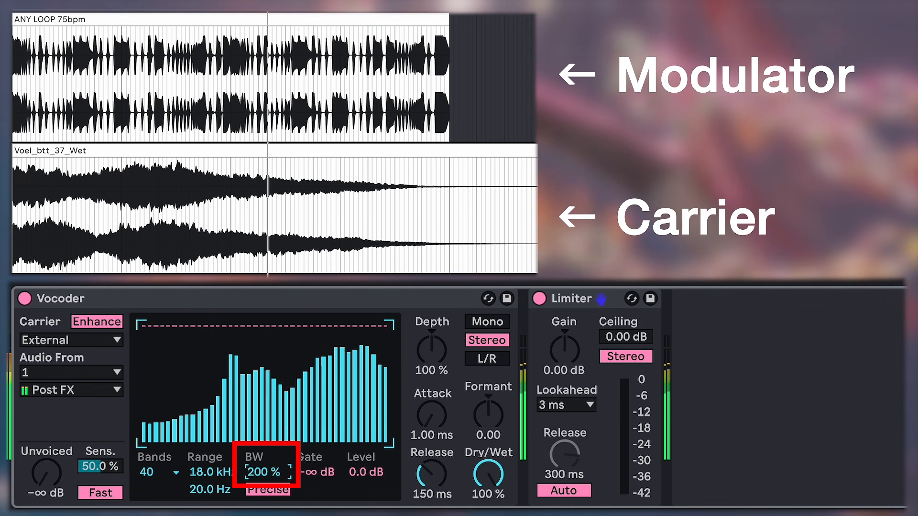
pyautogui.moveTo(268, 473); pyautogui.dragTo(268, 512)
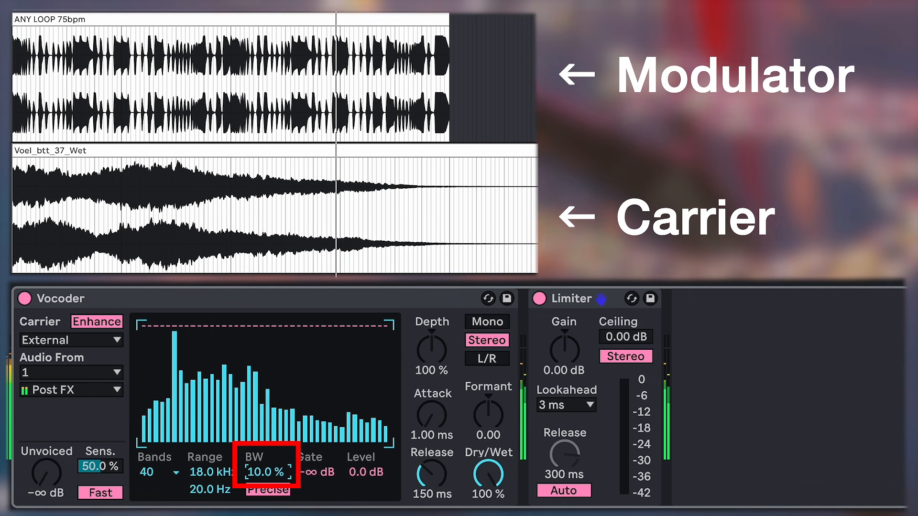
pyautogui.moveTo(267, 473); pyautogui.dragTo(267, 420)
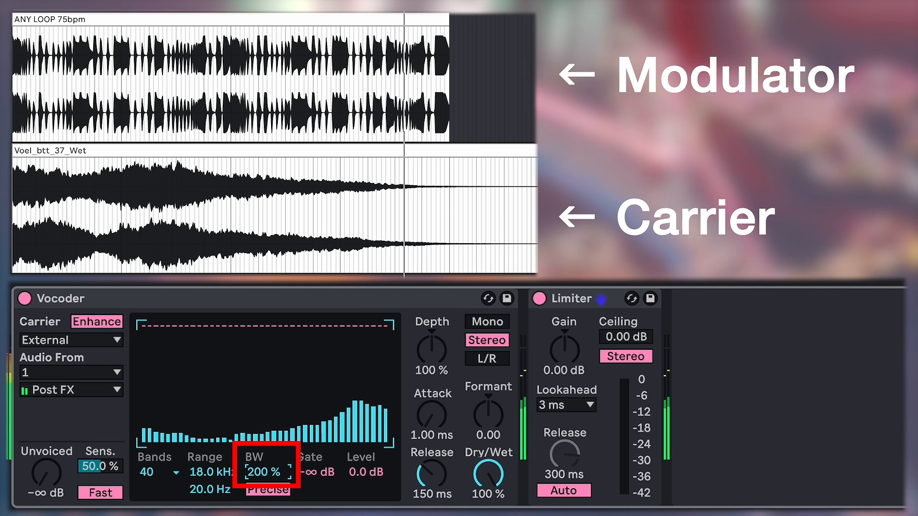
pyautogui.moveTo(268, 472); pyautogui.dragTo(268, 512)
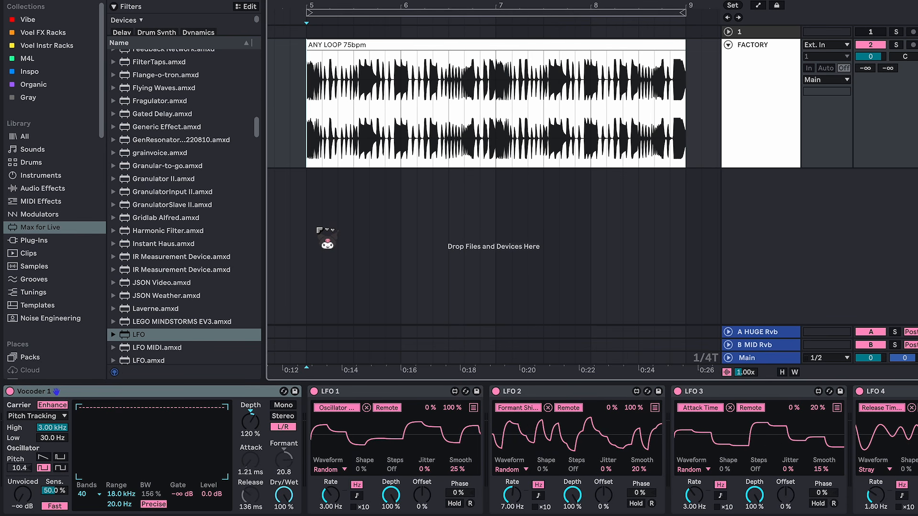
# Step: Search the library for "ott", load the OTT.adv preset on the FACTORY track and place it between LFO 5 and the Limiter
pyautogui.press('super+f')
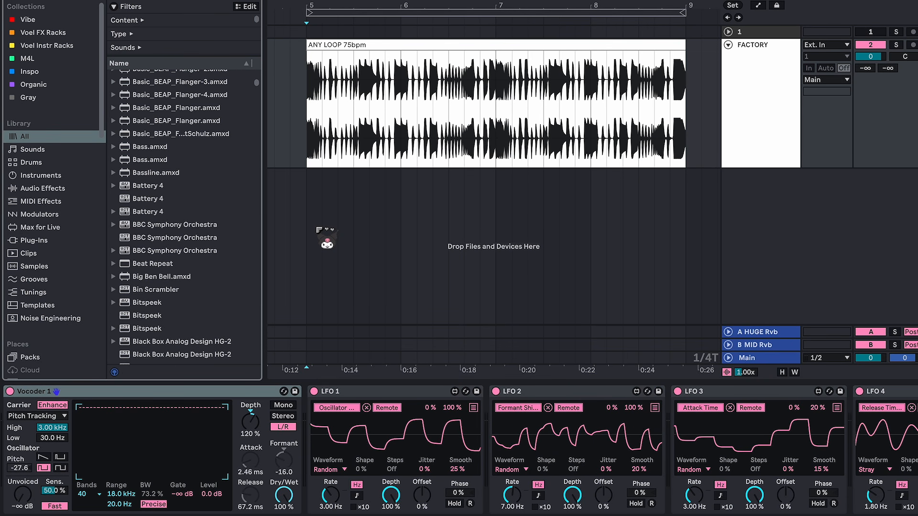
pyautogui.write('ott')
pyautogui.press('Down')
pyautogui.press('Down')
pyautogui.press('Down')
pyautogui.press('Down')
pyautogui.doubleClick(145, 129)
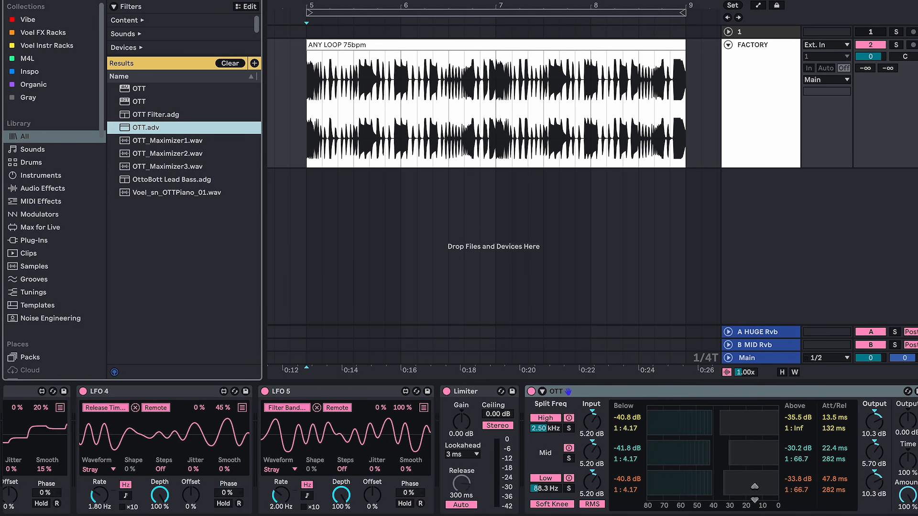
pyautogui.moveTo(597, 394); pyautogui.dragTo(459, 433)
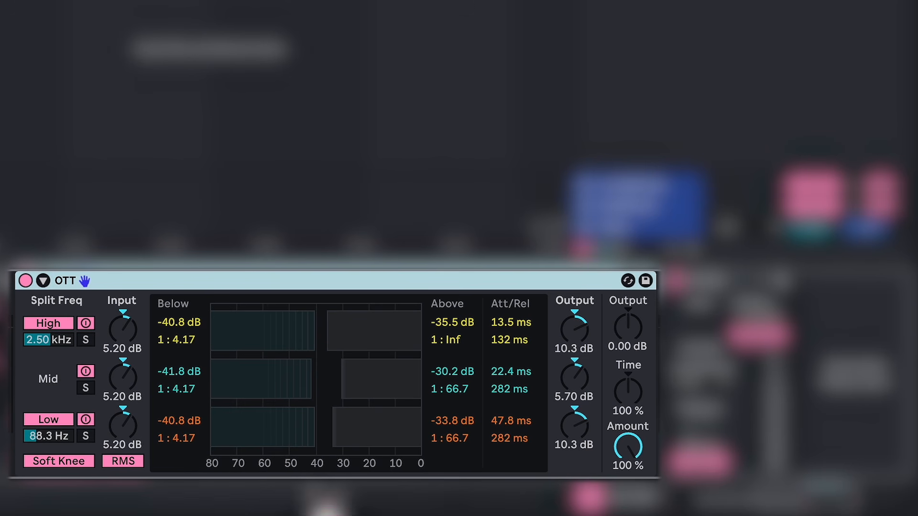
# Step: Set OTT's amount to 30 % and its overall output to 5.00 dB
pyautogui.click(616, 452)
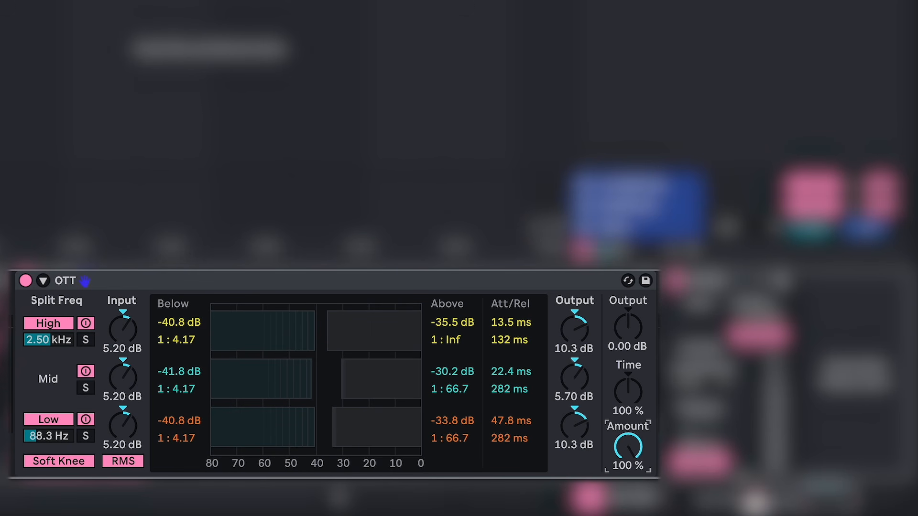
pyautogui.write('30')
pyautogui.press('Return')
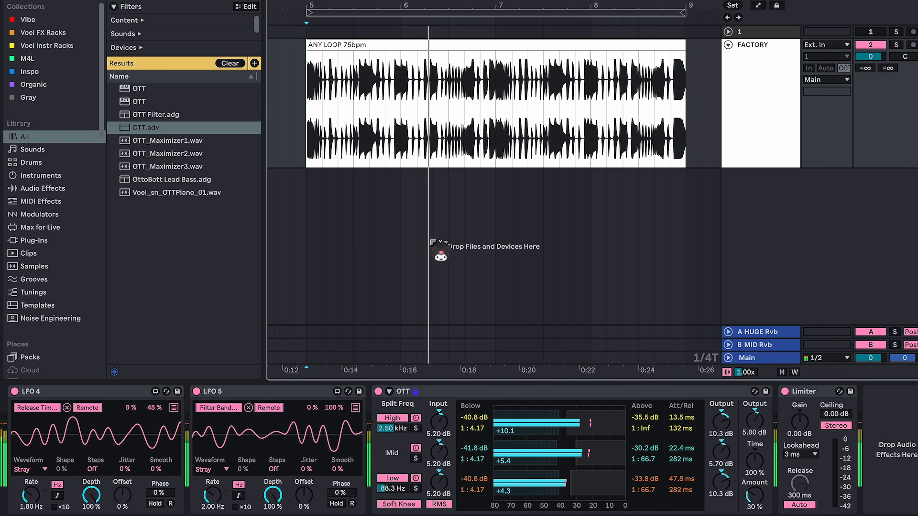
# Step: Insert a Vocoder named Vocoder 2 between OTT and the Limiter and group it into an Audio Effect Rack
pyautogui.hscroll(-10, 389, 469)
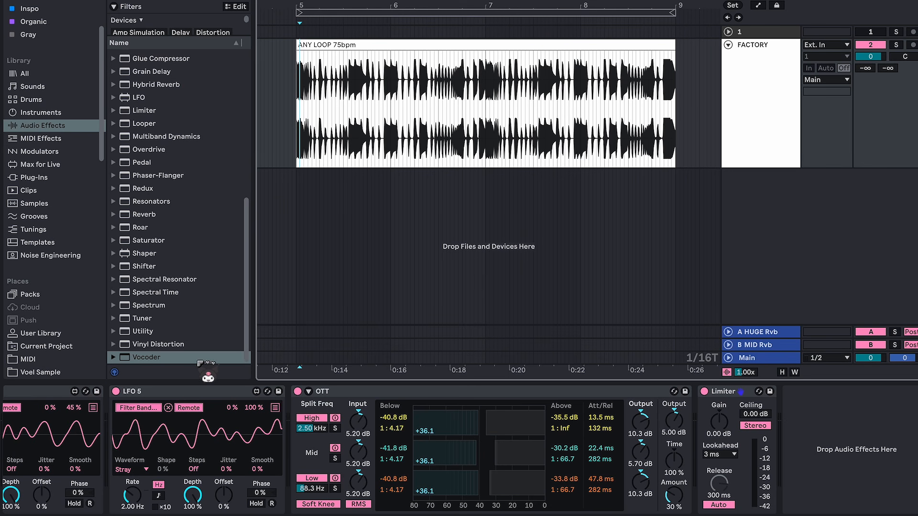
pyautogui.moveTo(196, 358); pyautogui.dragTo(720, 471)
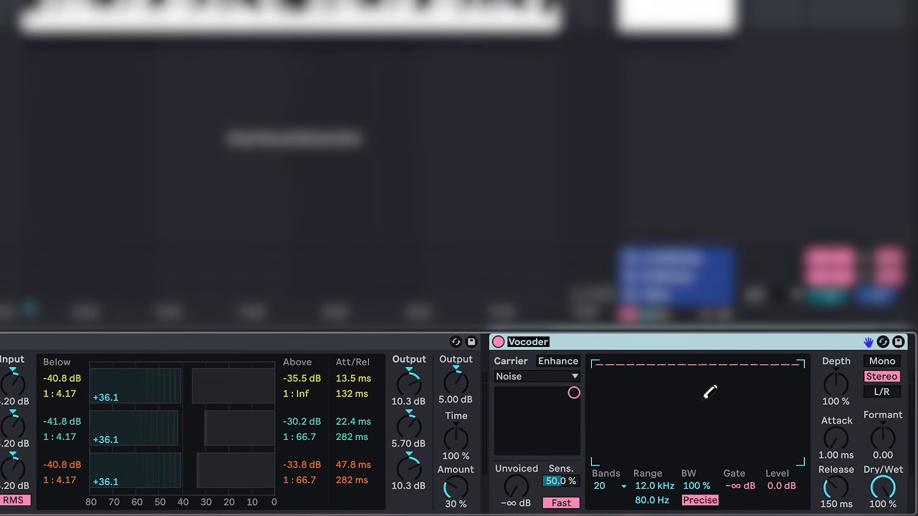
pyautogui.hotkey('ctrl', 'g')
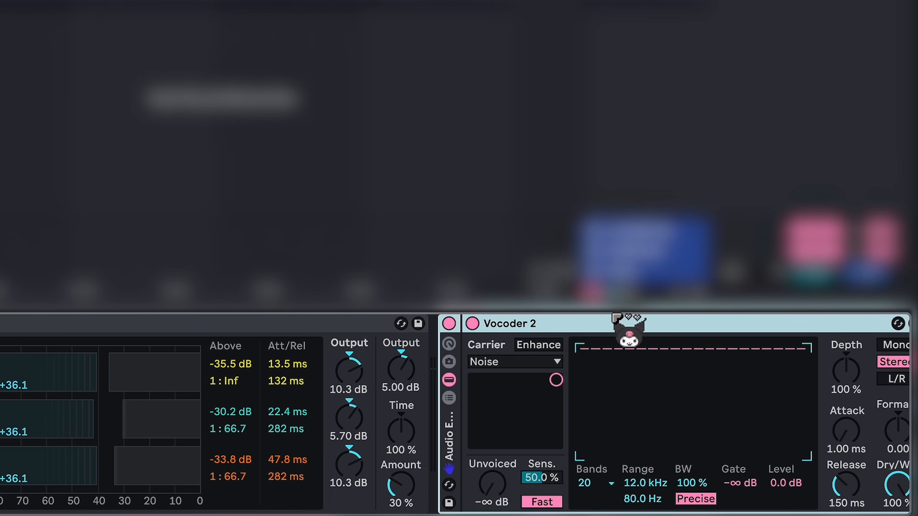
# Step: Show the rack's chain list and rename the rack Audio Effect Rack 1
pyautogui.click(450, 397)
pyautogui.hotkey('ctrl', 'r')
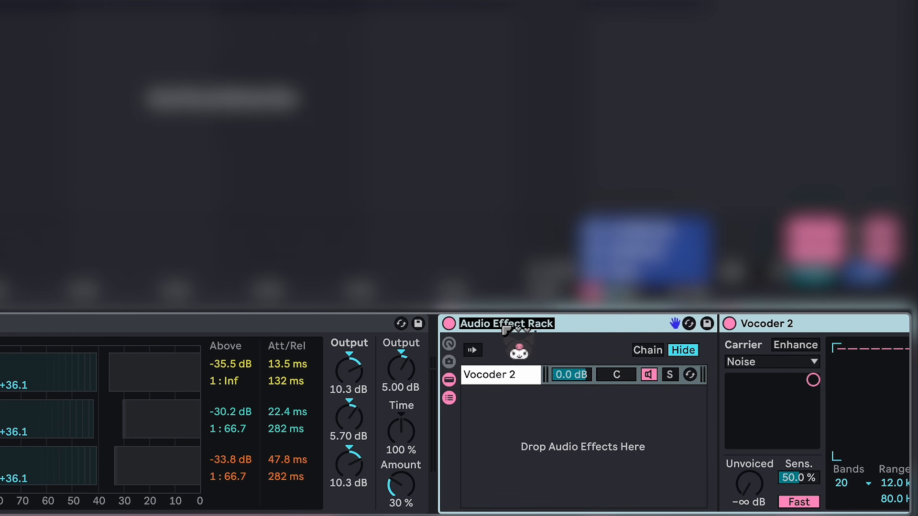
pyautogui.press('Right')
pyautogui.write('1')
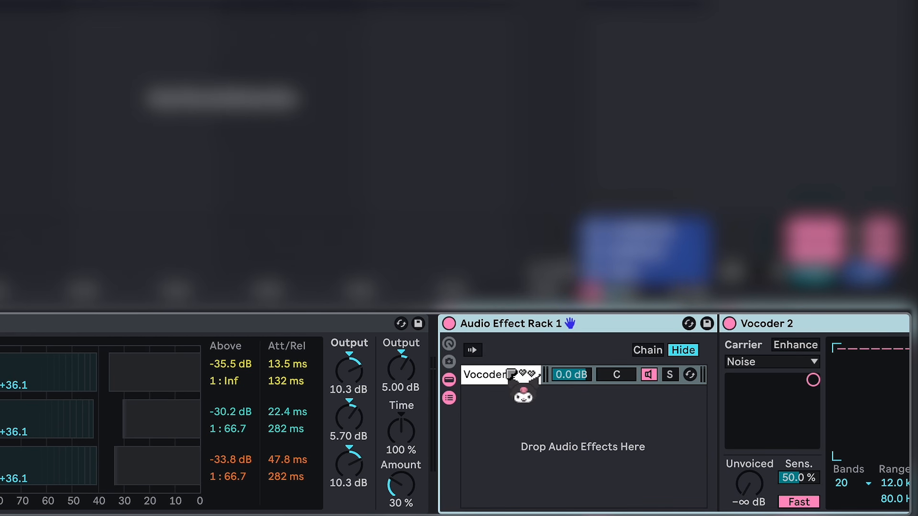
# Step: Duplicate the Vocoder 2 chain and name both the copied chain and its device Vocoder 3
pyautogui.click(523, 380)
pyautogui.hotkey('ctrl', 'd')
pyautogui.hotkey('ctrl', 'r')
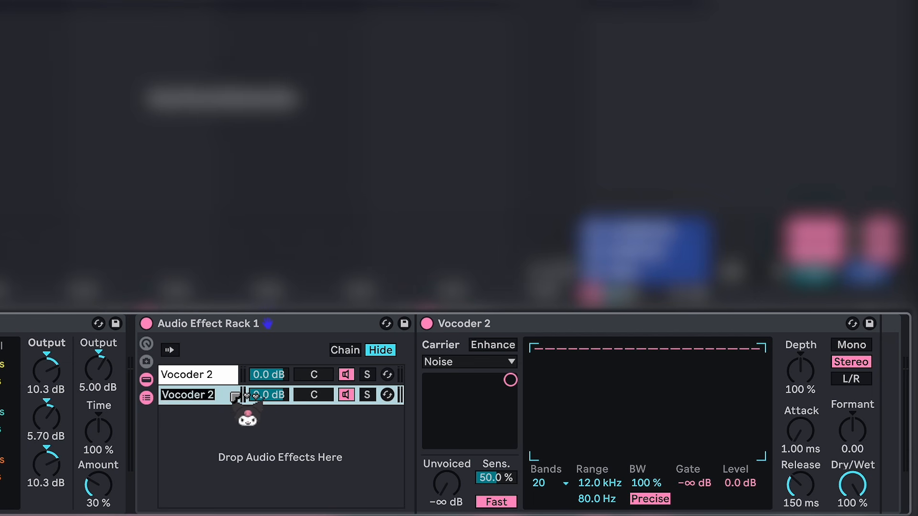
pyautogui.write('3')
pyautogui.press('Return')
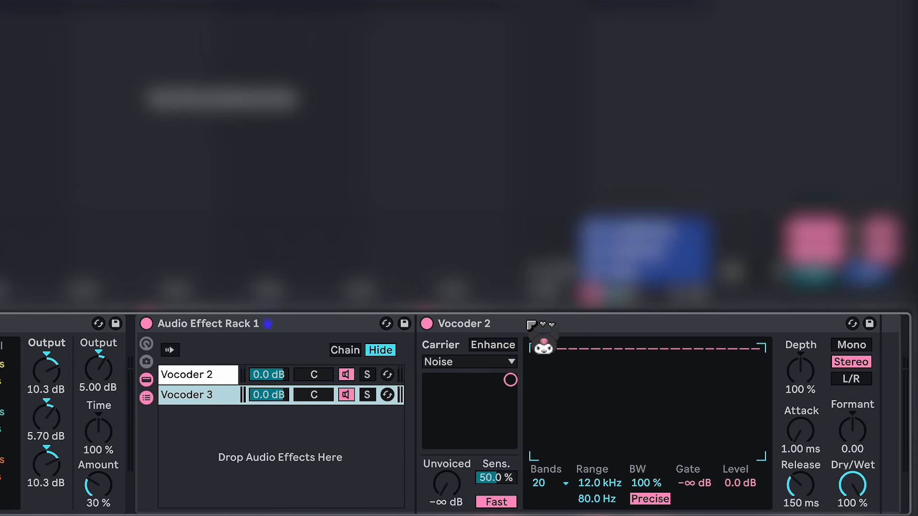
pyautogui.click(529, 323)
pyautogui.hotkey('ctrl', 'r')
pyautogui.press('Right')
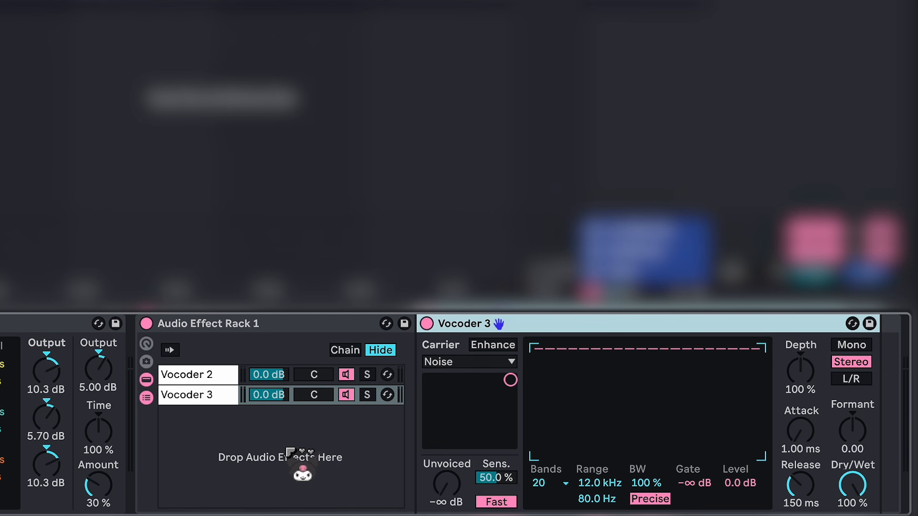
# Step: Set Vocoder 2's carrier to Pitch Tracking with Enhance on and a detection range of 30.0 Hz to 3.00 kHz
pyautogui.click(233, 374)
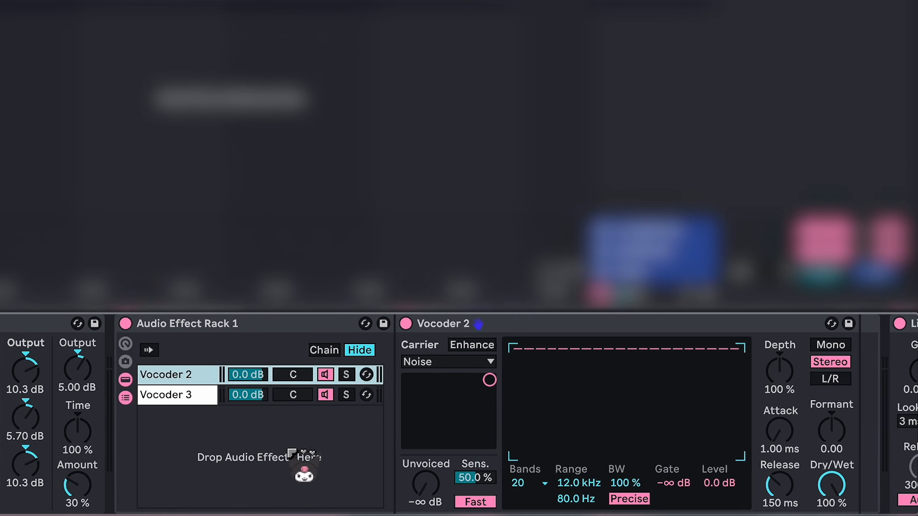
pyautogui.click(368, 361)
pyautogui.click(360, 425)
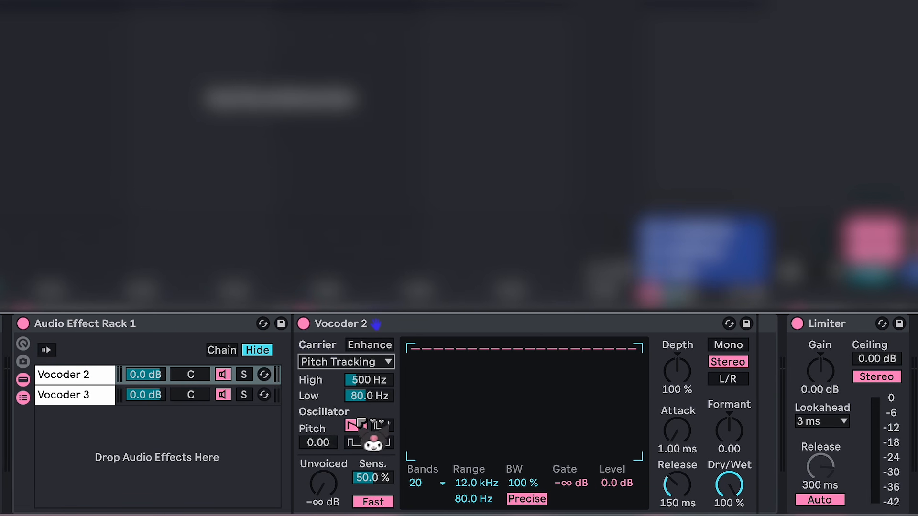
pyautogui.click(386, 344)
pyautogui.moveTo(387, 380); pyautogui.dragTo(386, 330)
pyautogui.moveTo(380, 396); pyautogui.dragTo(380, 440)
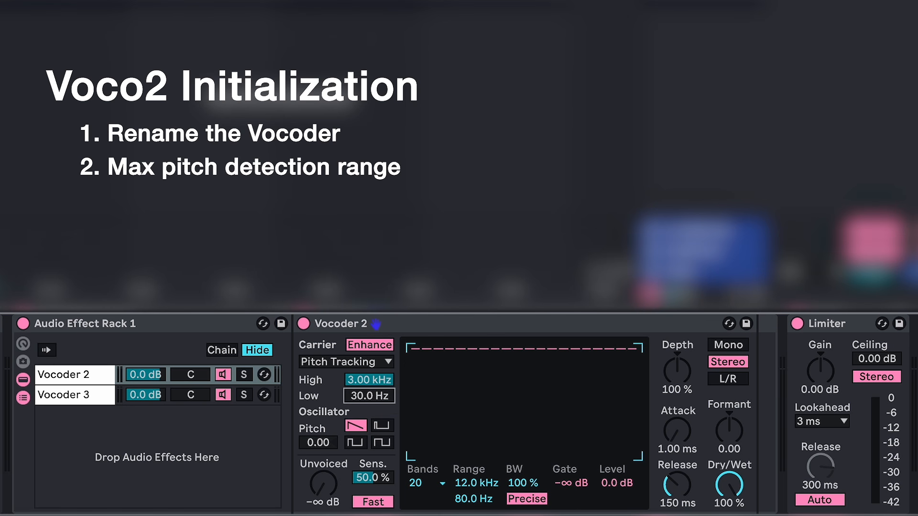
# Step: Give Vocoder 2 40 bands, a filter range of 20.0 Hz to 18.0 kHz, L/R mode and a depth of 170 %
pyautogui.click(435, 482)
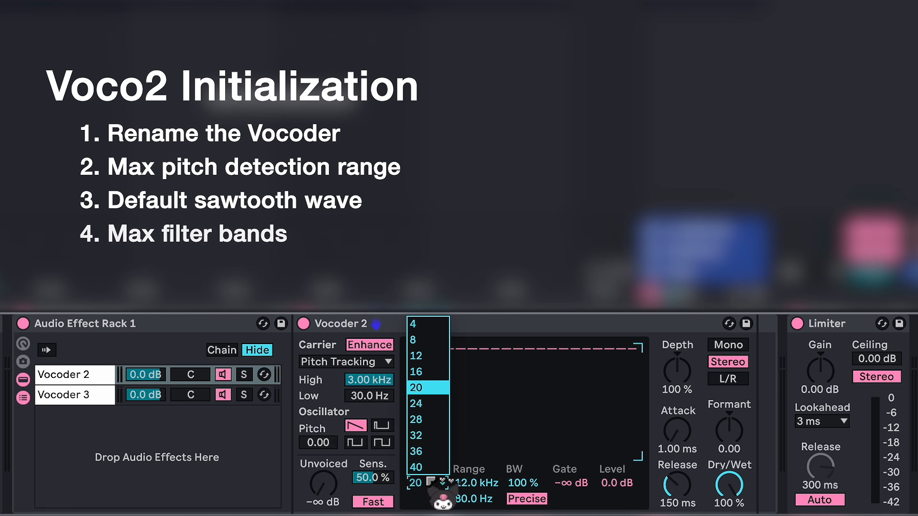
pyautogui.click(421, 467)
pyautogui.moveTo(472, 480); pyautogui.dragTo(472, 440)
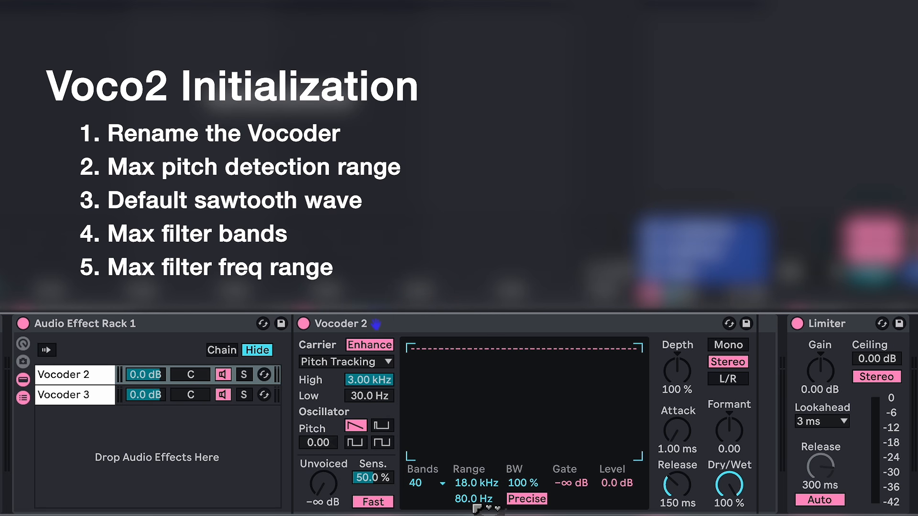
pyautogui.click(727, 379)
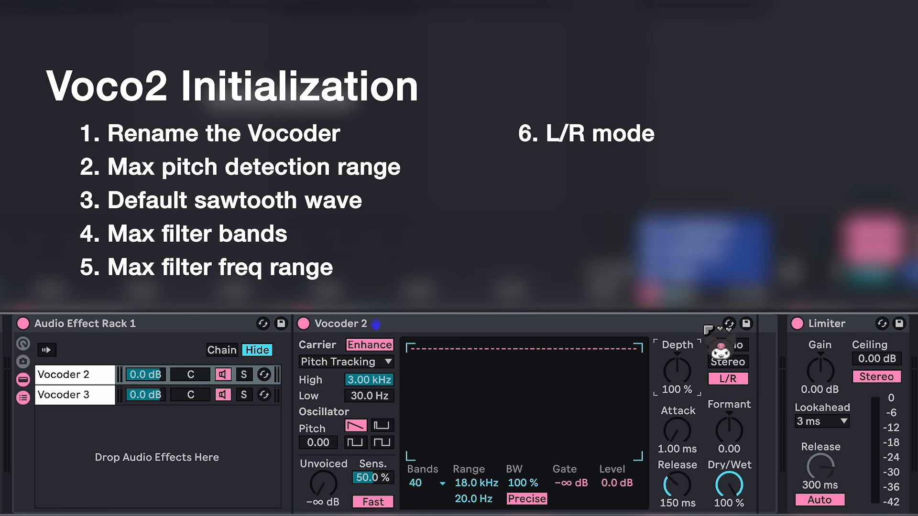
pyautogui.press('Return')
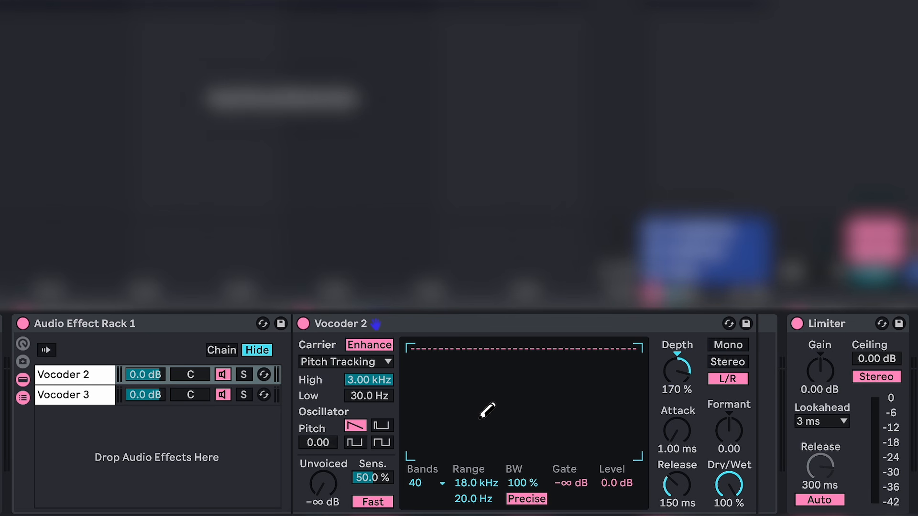
# Step: Enable Enhance on Vocoder 3 and set it to 40 bands with an upper filter range of 18.0 kHz
pyautogui.click(100, 398)
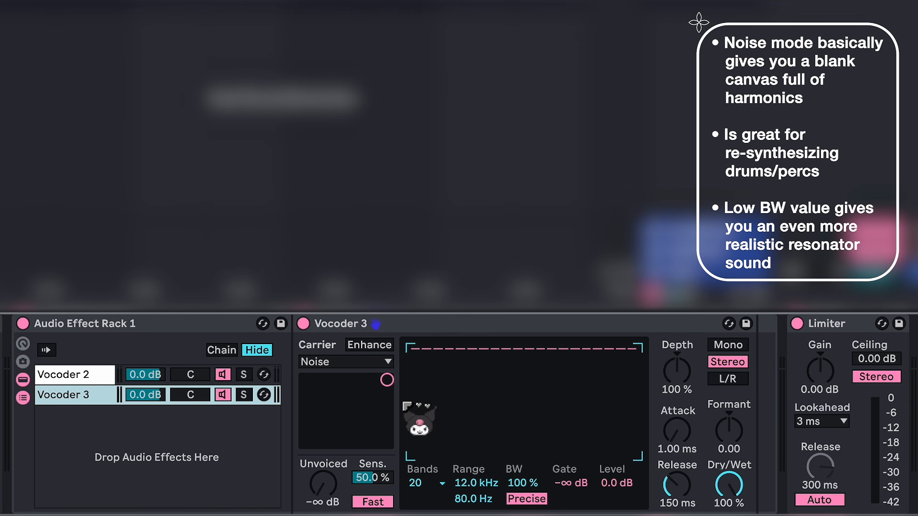
pyautogui.click(380, 345)
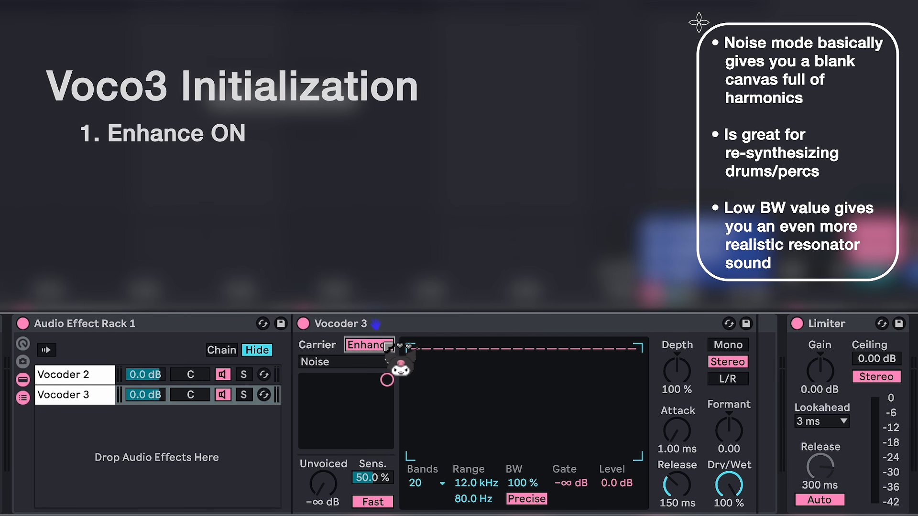
pyautogui.click(443, 484)
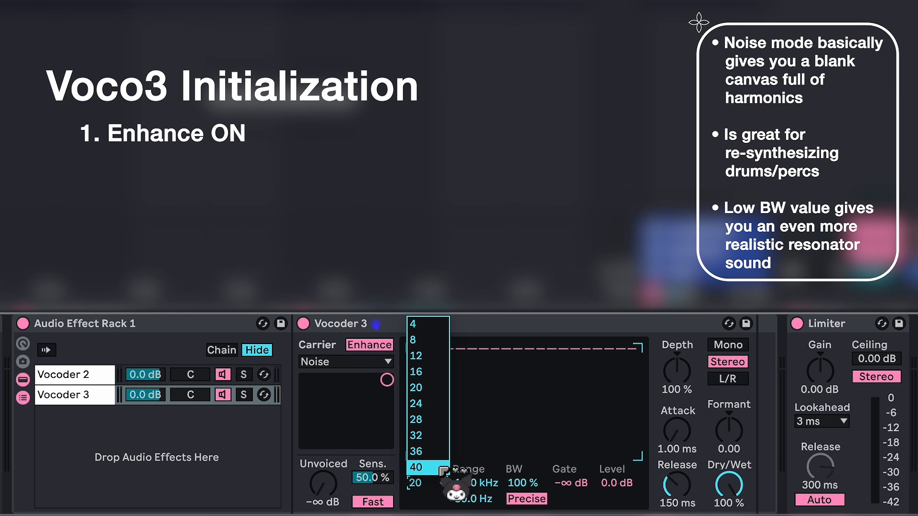
pyautogui.click(442, 469)
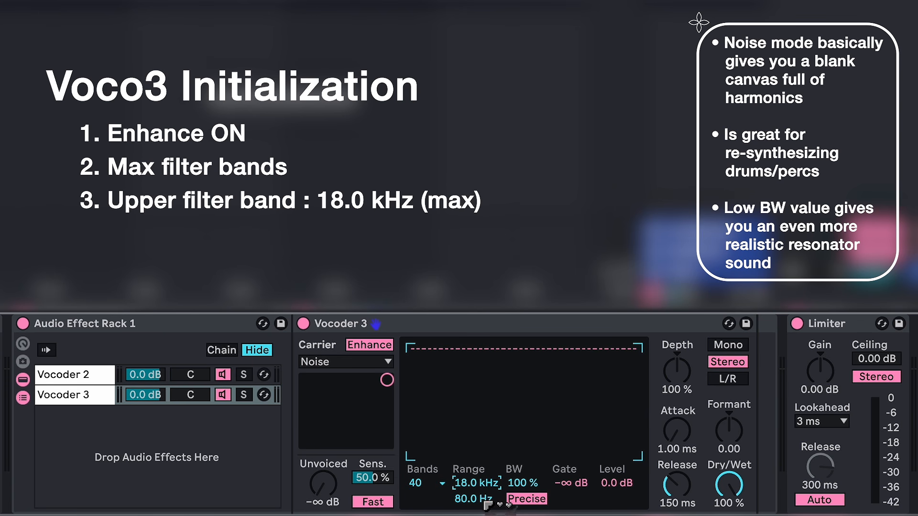
# Step: Set Vocoder 3's lower filter range to 500 Hz and its envelope depth to 195 %, and switch it to Mono mode
pyautogui.write('5')
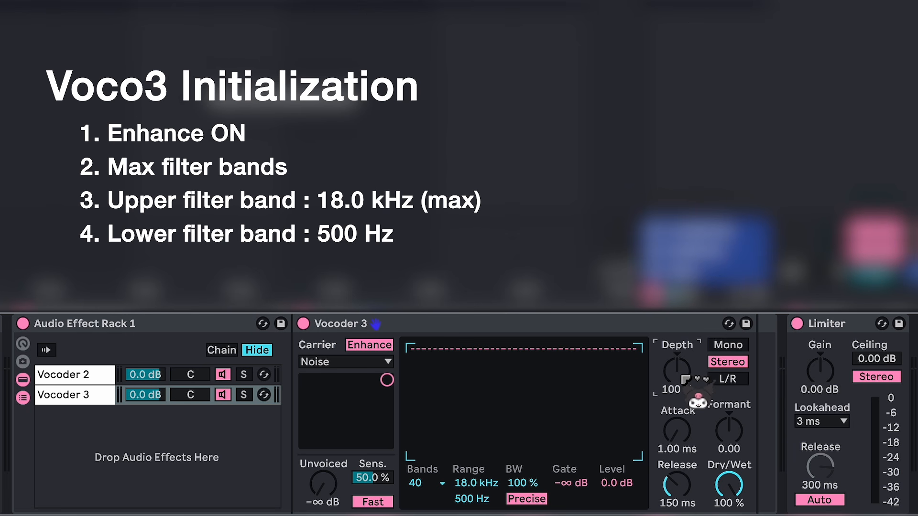
pyautogui.write('195')
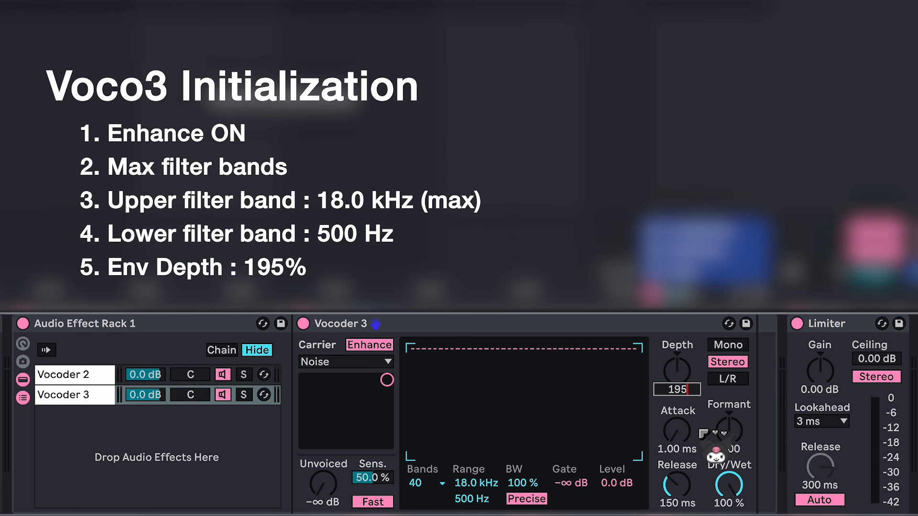
pyautogui.press('Return')
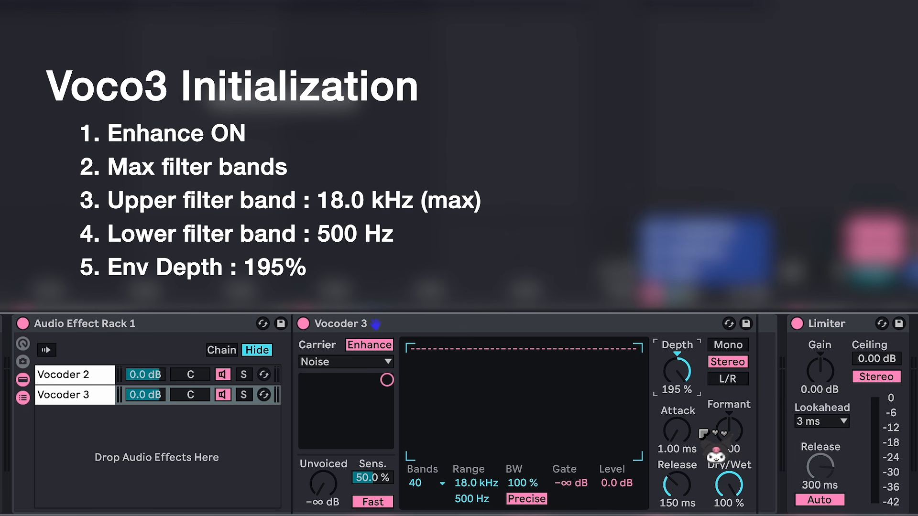
pyautogui.click(740, 344)
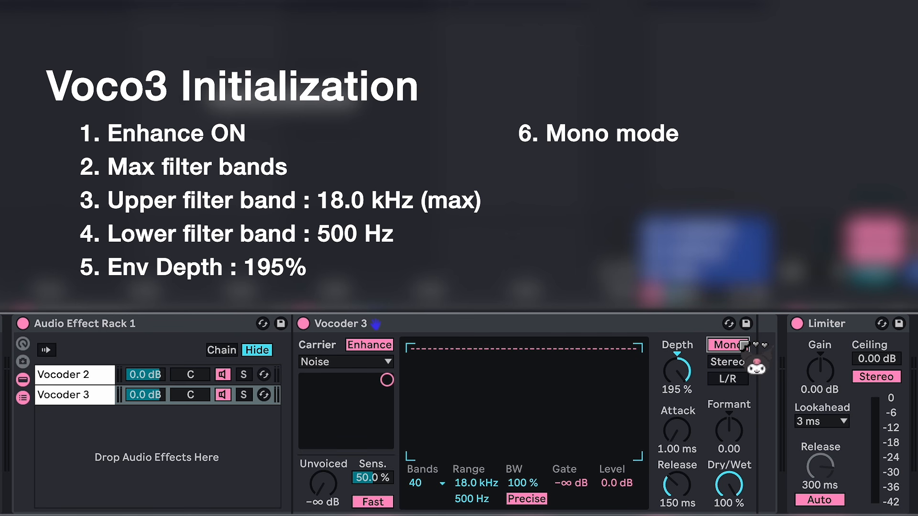
# Step: Set Vocoder 3's formant to 8.00, release to 15.0 ms, unvoiced level to 0.0 dB and sensitivity to 100 %
pyautogui.click(728, 446)
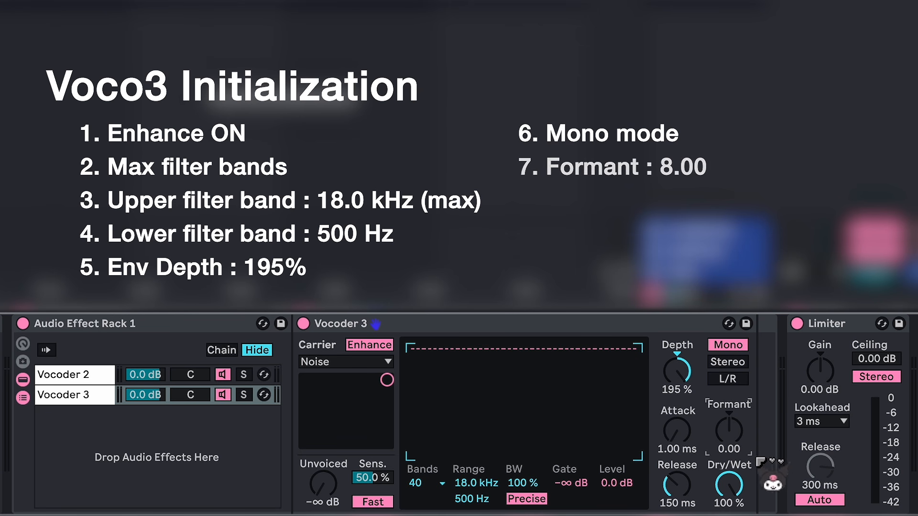
pyautogui.write('8')
pyautogui.press('Return')
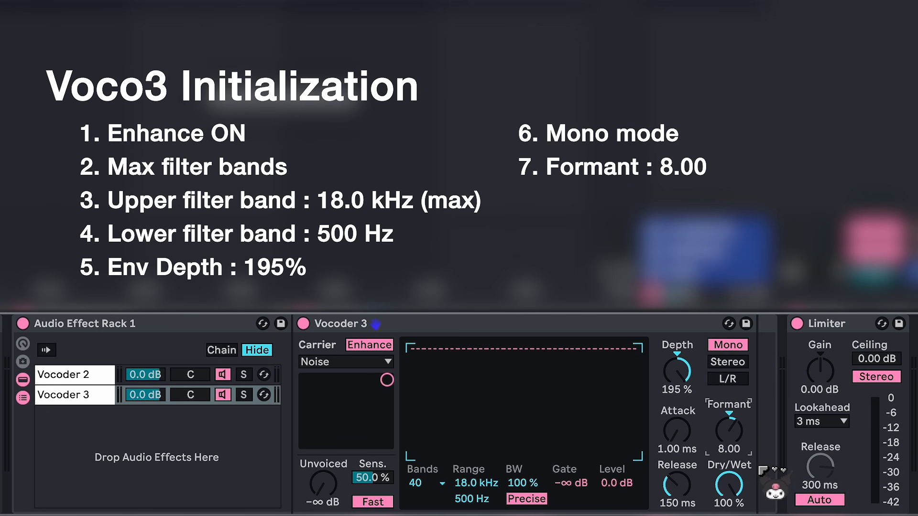
pyautogui.click(677, 485)
pyautogui.write('15')
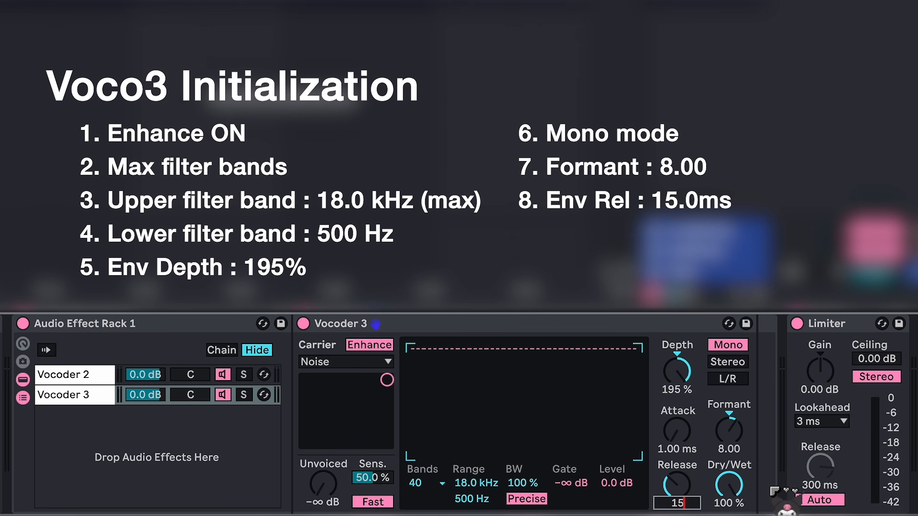
pyautogui.press('Return')
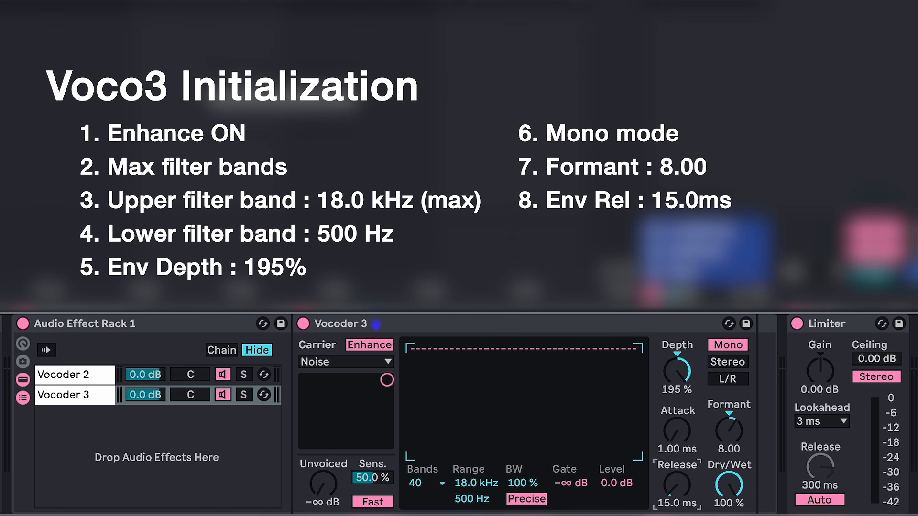
pyautogui.moveTo(329, 491); pyautogui.dragTo(328, 416)
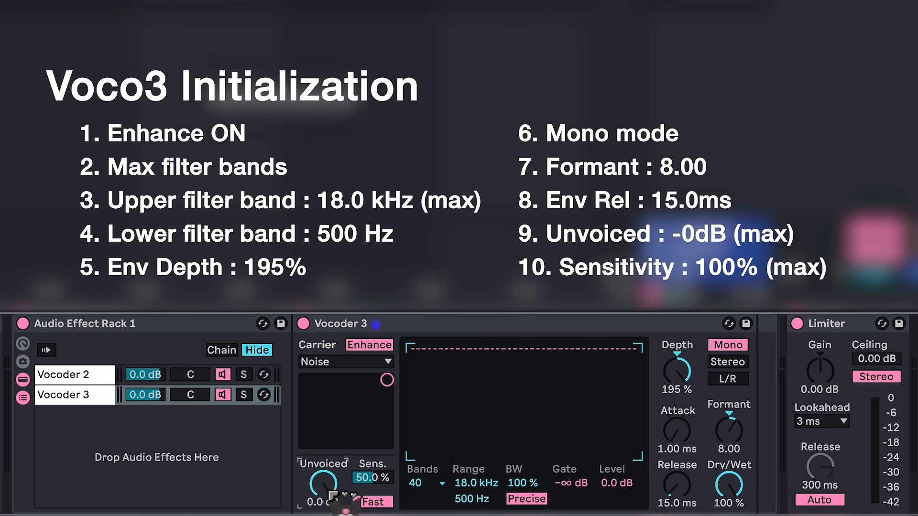
pyautogui.moveTo(386, 482); pyautogui.dragTo(386, 450)
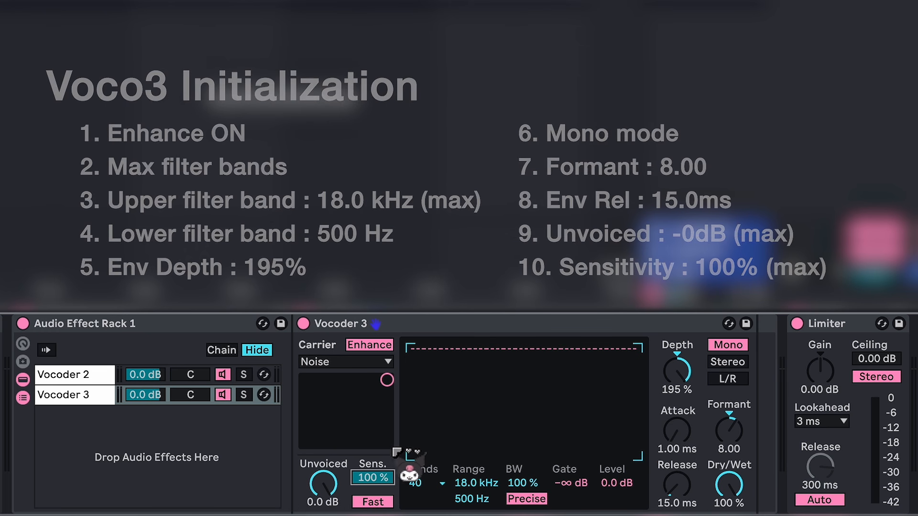
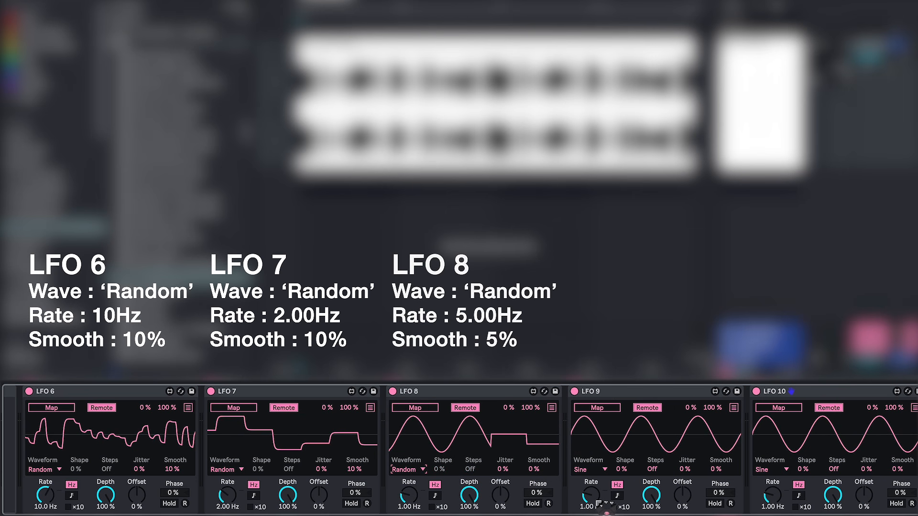
# Step: Set LFO 9 to a Random waveform at 5.00 Hz with 5 % smoothing, and LFO 10 to Stray at 7.00 Hz
pyautogui.click(604, 468)
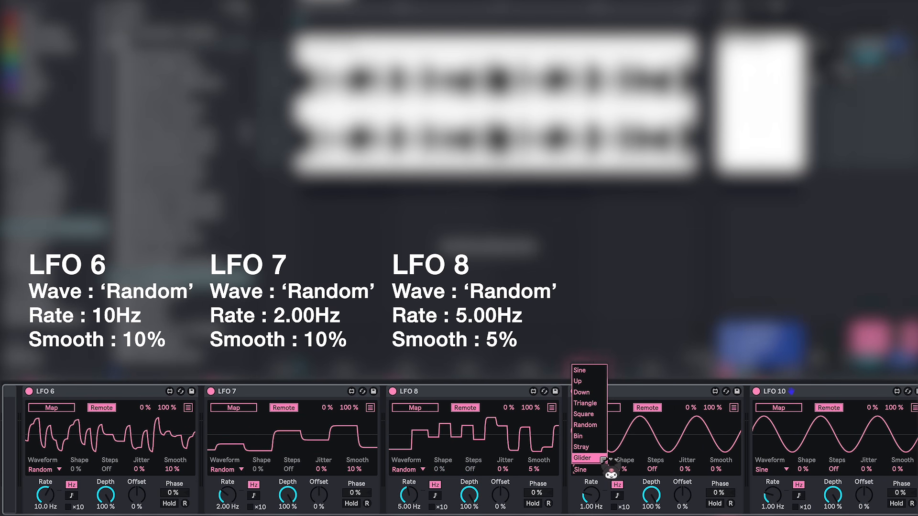
pyautogui.click(600, 426)
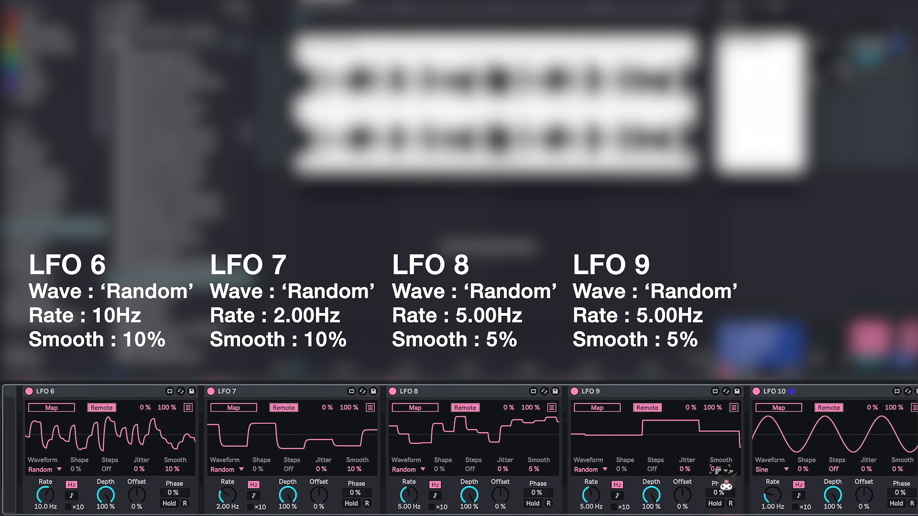
pyautogui.click(761, 469)
pyautogui.click(768, 448)
pyautogui.click(770, 497)
pyautogui.write('7')
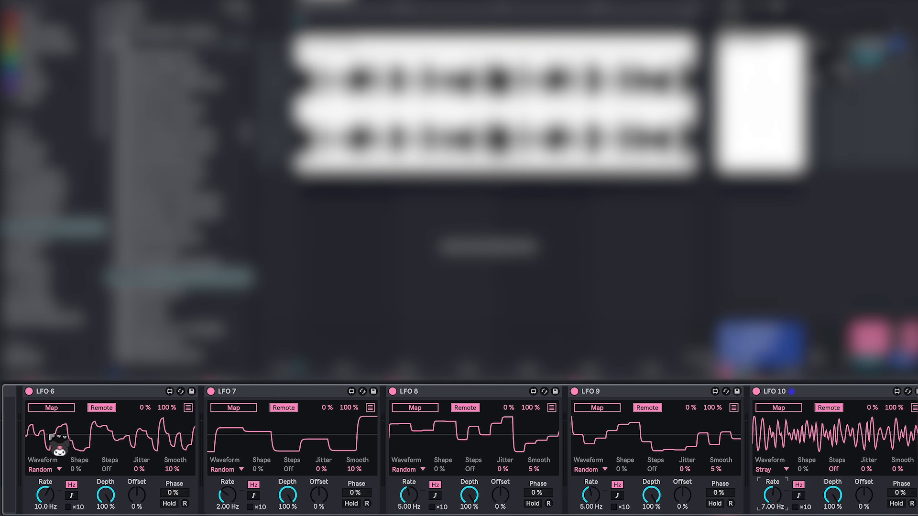
# Step: Show the Vocoder 2 chain in the rack and map LFO 6 to its oscillator pitch
pyautogui.hscroll(-10, 158, 436)
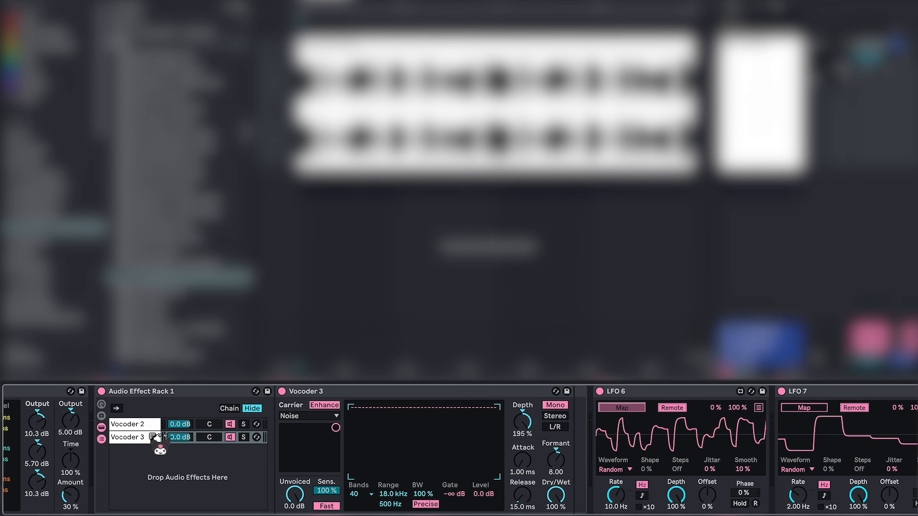
pyautogui.click(157, 428)
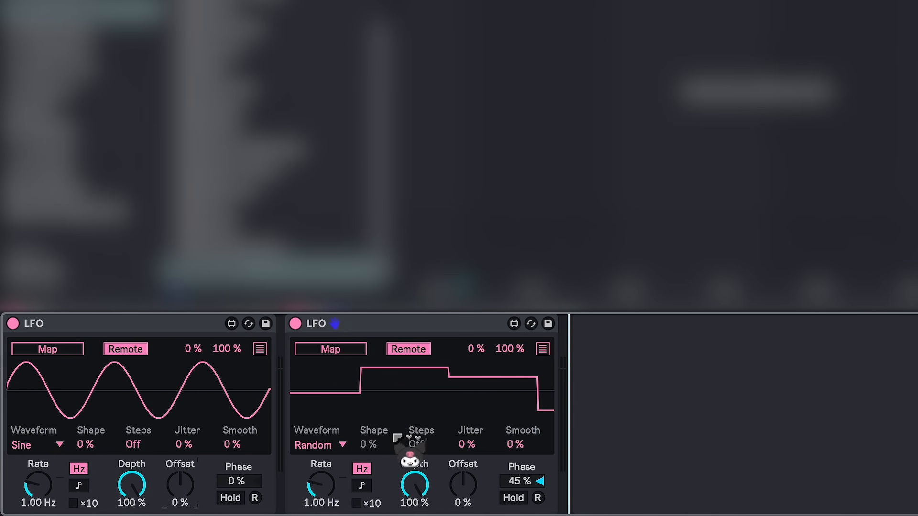
# Step: Map the Random LFO to the Sine LFO's Offset with a maximum range of 50 %
pyautogui.click(338, 350)
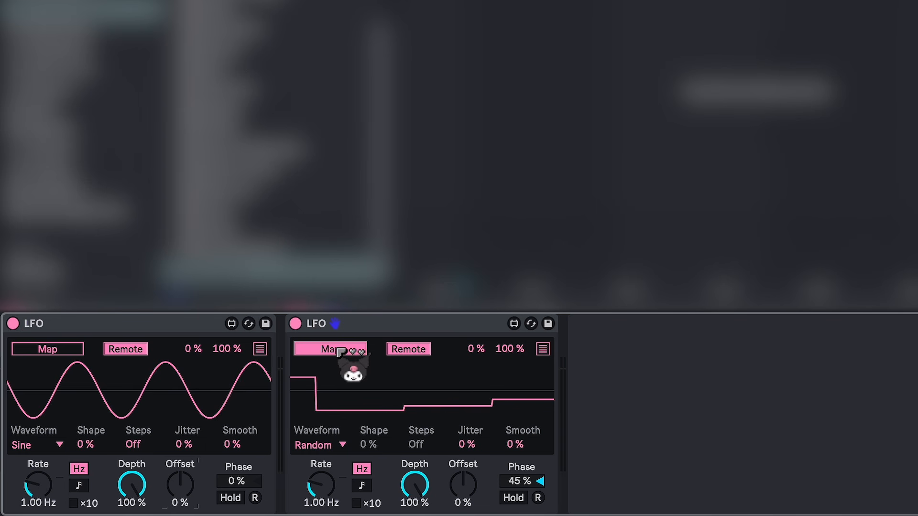
pyautogui.click(185, 486)
pyautogui.click(511, 350)
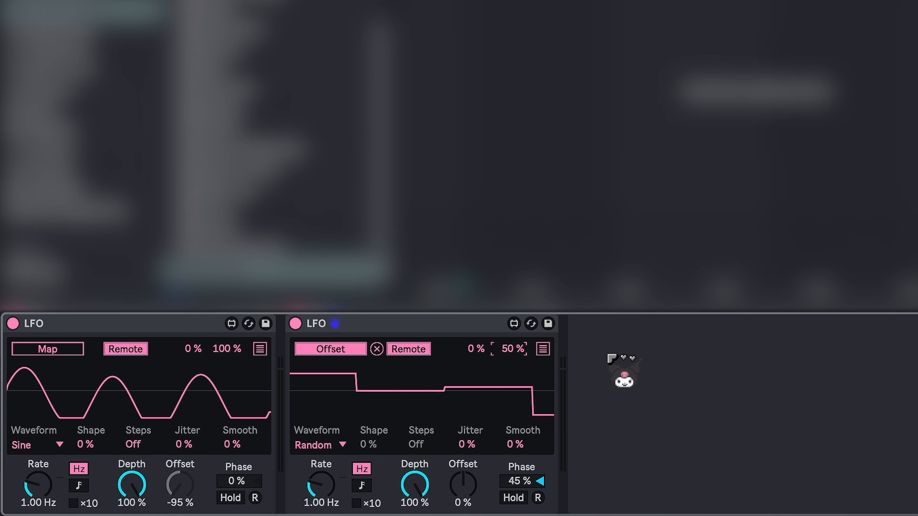
# Step: Add a second mapping in Remote mode from the Random LFO to the Sine LFO's Depth
pyautogui.click(544, 349)
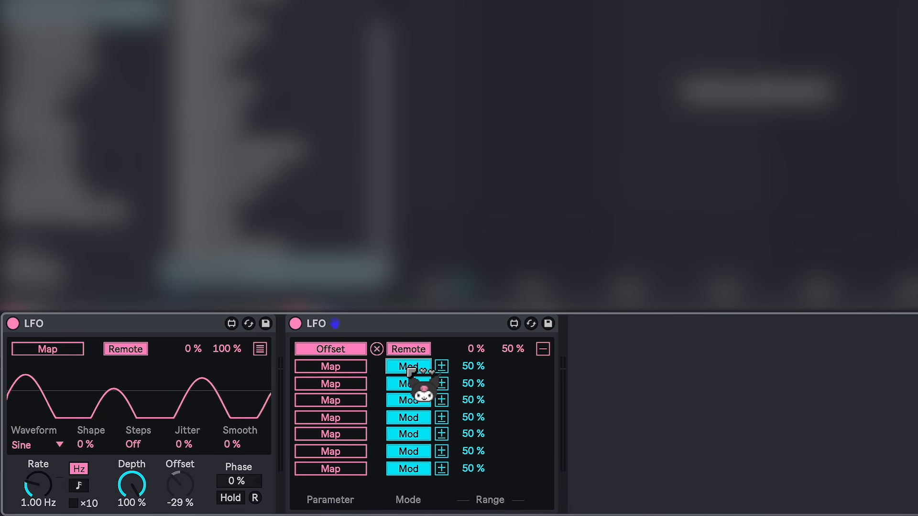
pyautogui.click(408, 367)
pyautogui.click(354, 369)
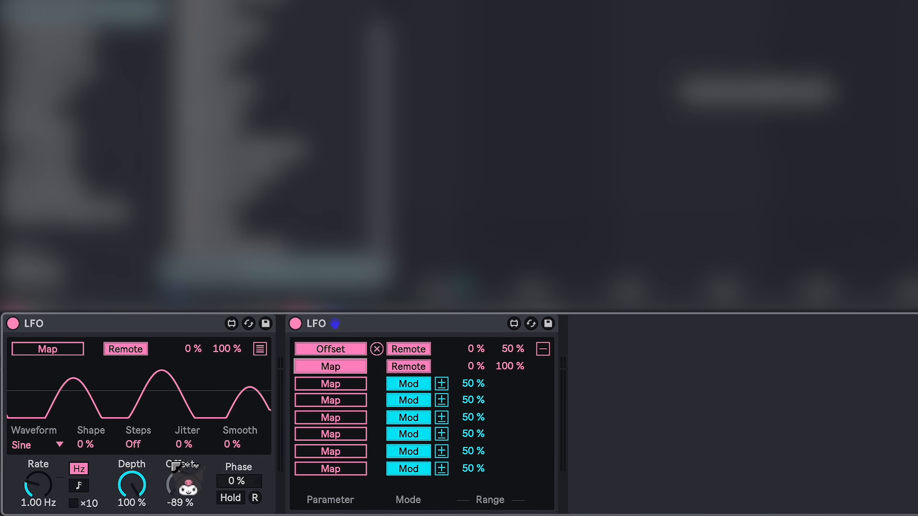
pyautogui.click(133, 484)
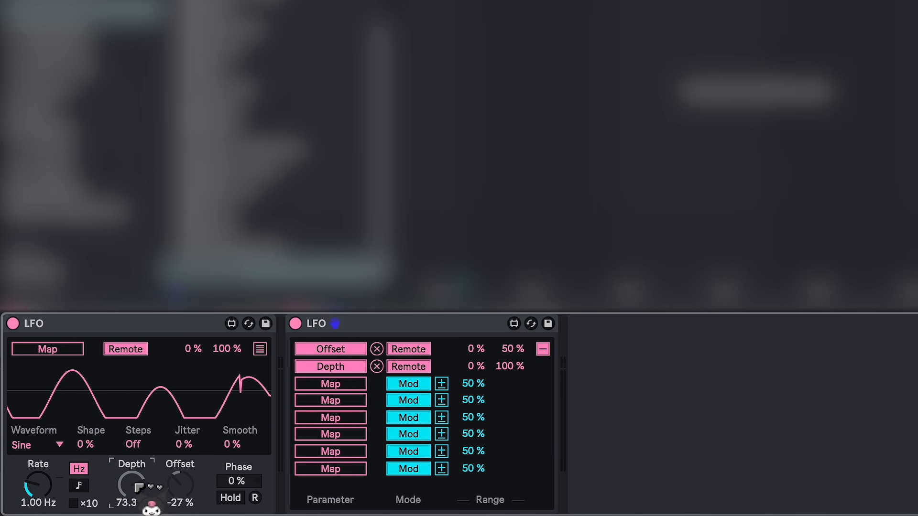
pyautogui.click(545, 349)
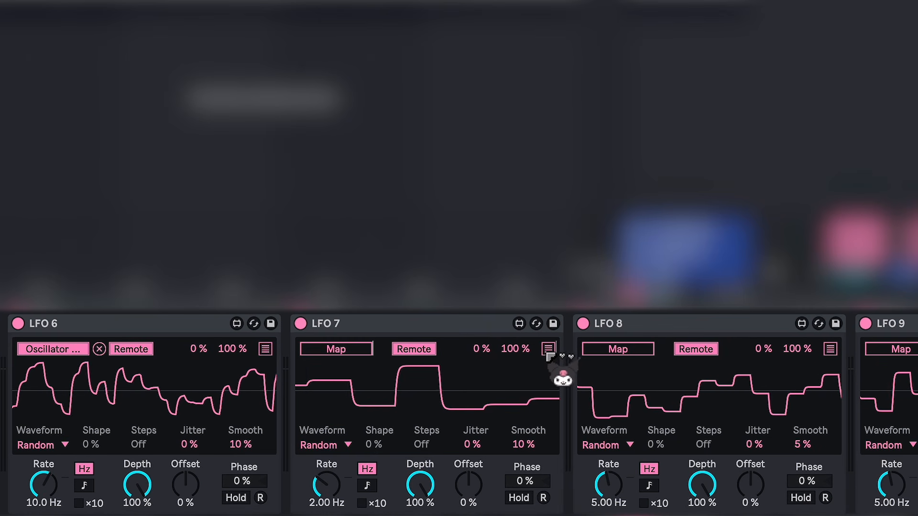
# Step: Map LFO 7 to LFO 6's Offset and, with a second mapping in Remote mode, to LFO 6's Depth
pyautogui.click(672, 407)
pyautogui.click(415, 367)
pyautogui.click(352, 350)
pyautogui.click(186, 485)
pyautogui.click(336, 367)
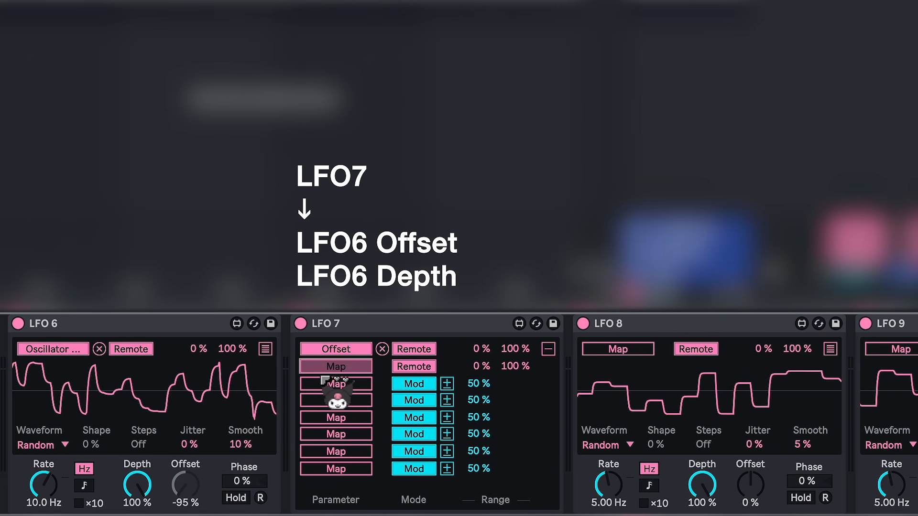
pyautogui.click(137, 485)
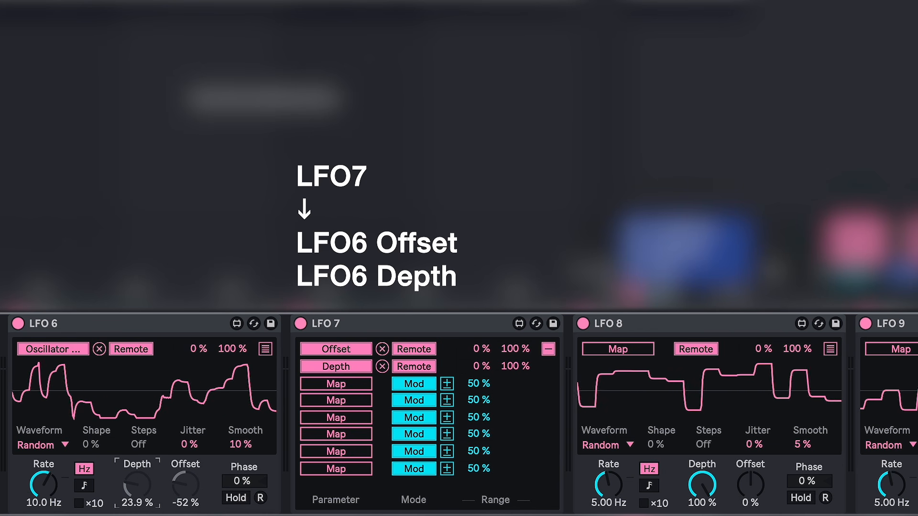
# Step: Limit LFO 7's Offset mapping to 40–50 % and its Depth mapping to 80–100 %
pyautogui.write('40')
pyautogui.press('Return')
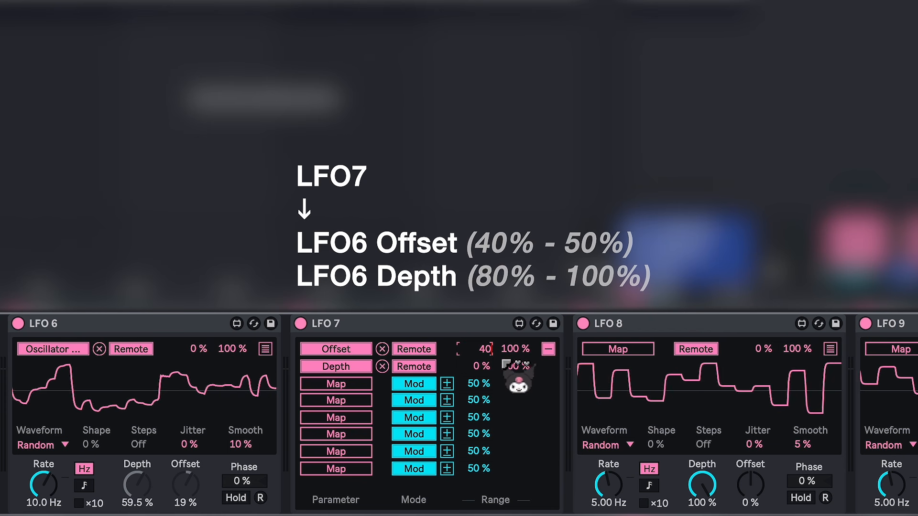
pyautogui.write('50')
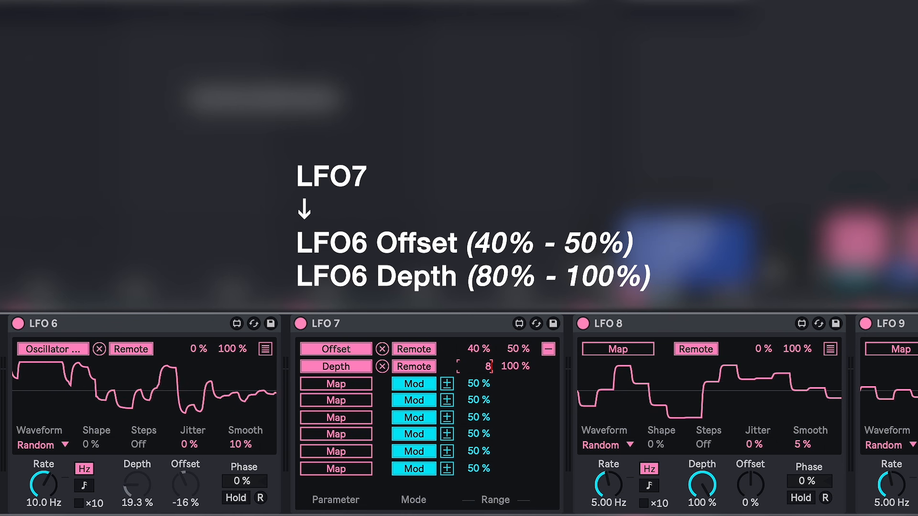
pyautogui.press('Return')
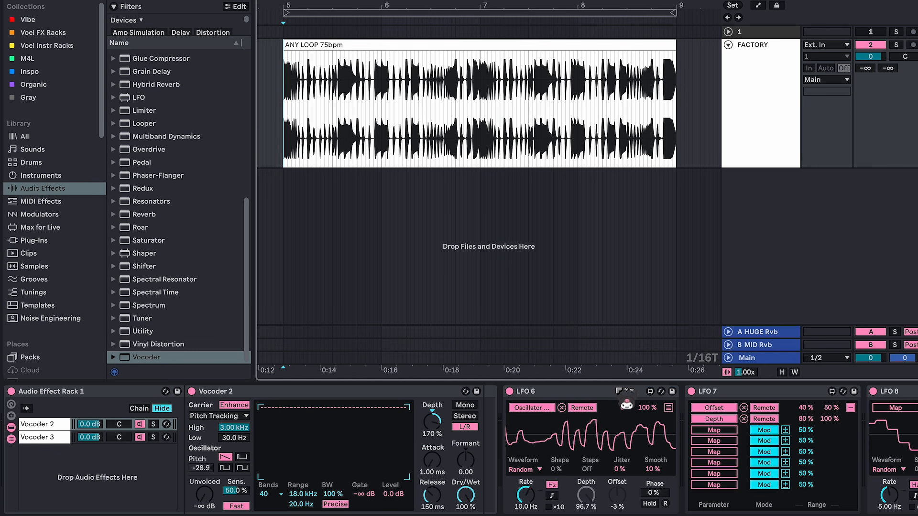
# Step: Map LFO 8 to Vocoder 2's attack with a 15 % maximum and LFO 9 to its release with a 55 % maximum
pyautogui.doubleClick(649, 393)
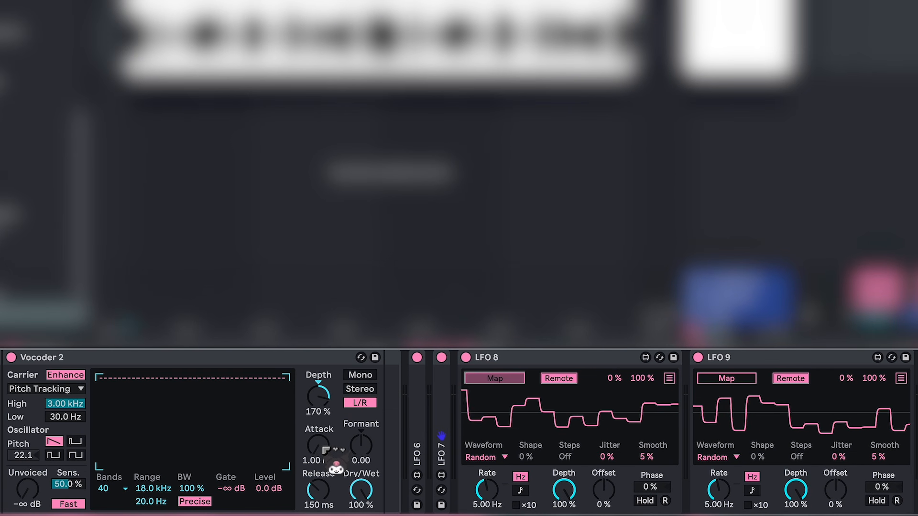
pyautogui.click(325, 450)
pyautogui.click(726, 379)
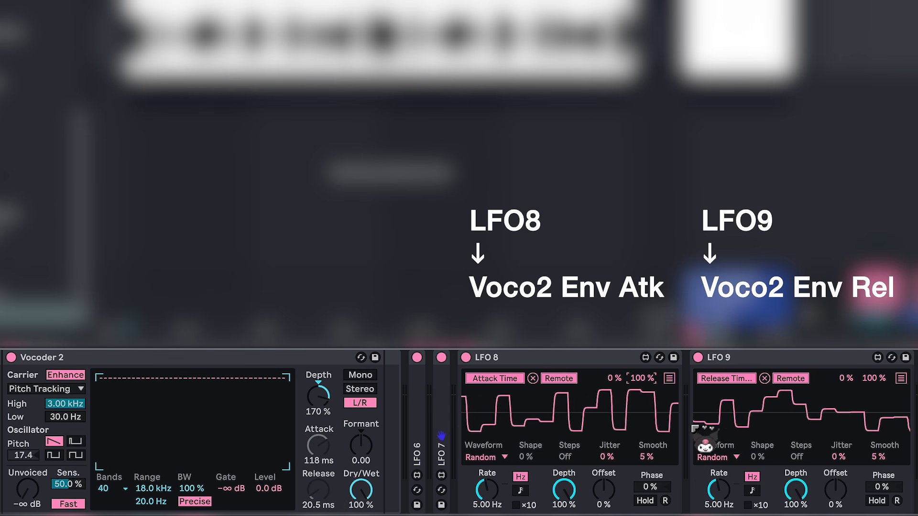
pyautogui.write('15')
pyautogui.click(874, 378)
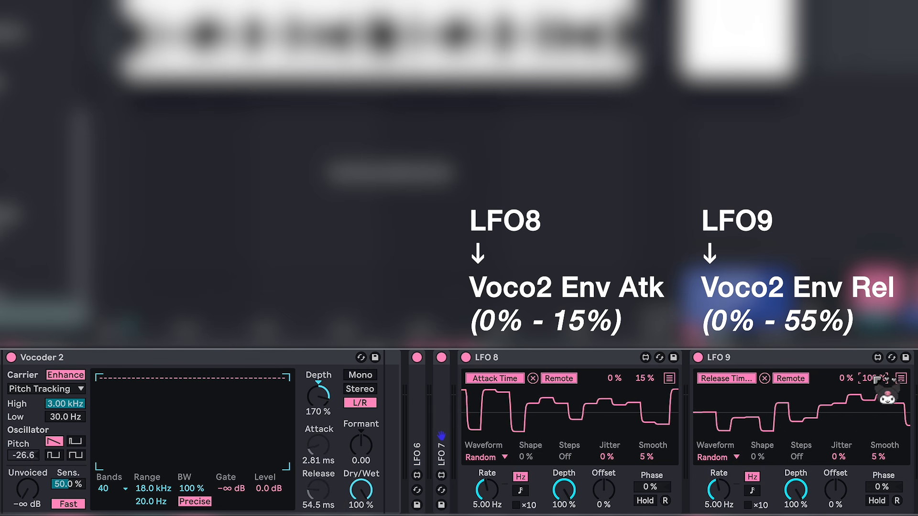
# Step: Fold LFO 8 and LFO 9, and map LFO 10 to Vocoder 2's filter bandwidth with a range of 40–100 %
pyautogui.doubleClick(550, 358)
pyautogui.doubleClick(569, 359)
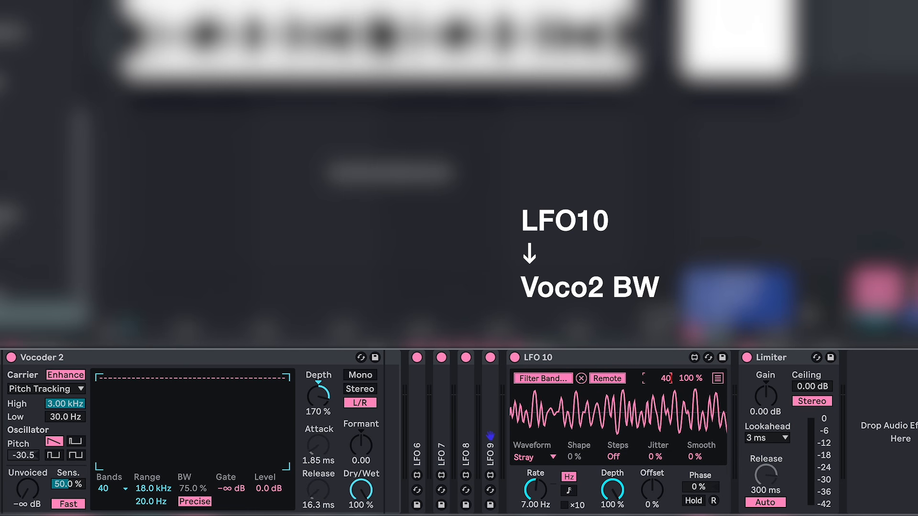
pyautogui.press('Return')
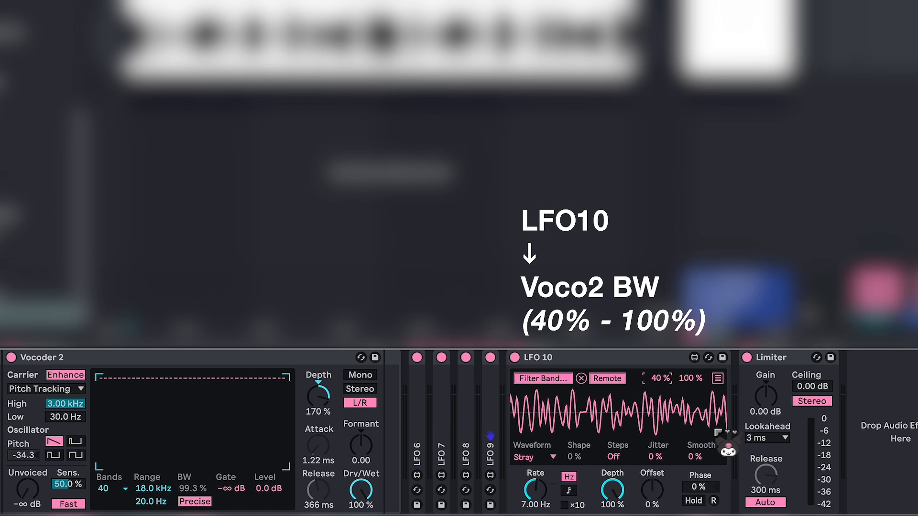
# Step: Add a second mapping in Remote mode from LFO 4 to Vocoder 2's formant shift
pyautogui.hscroll(-15, 698, 435)
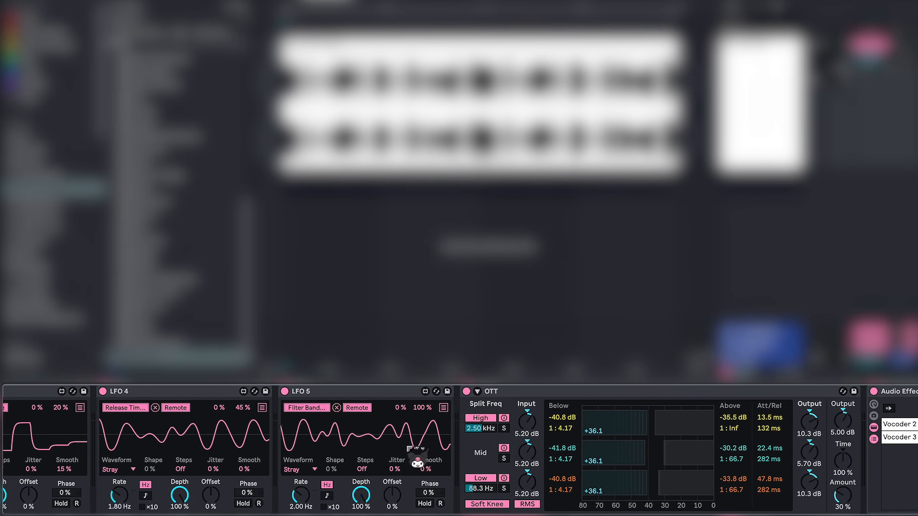
pyautogui.hscroll(-3, 282, 411)
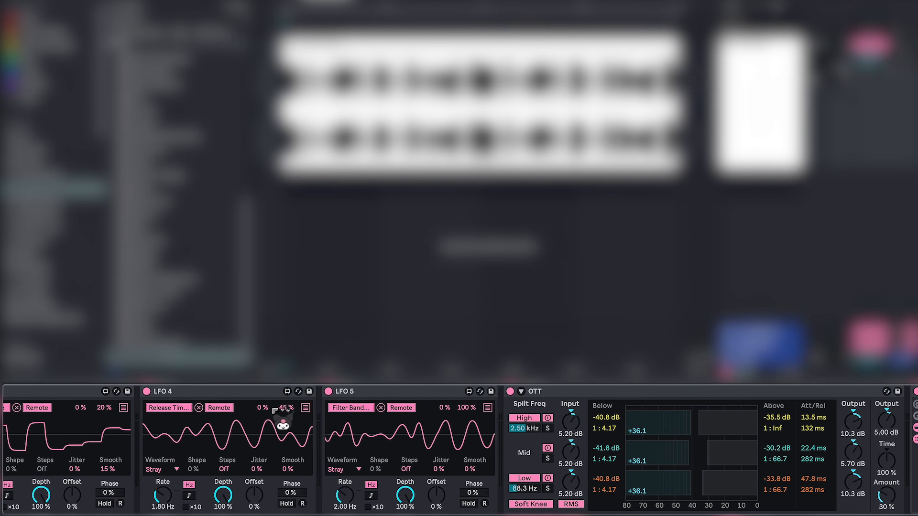
pyautogui.click(306, 407)
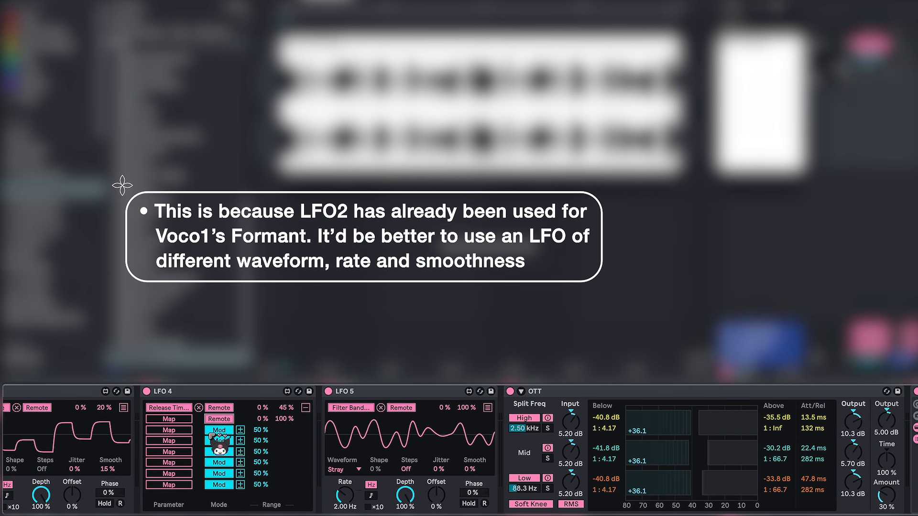
pyautogui.hscroll(10, 560, 479)
pyautogui.hscroll(6, 556, 478)
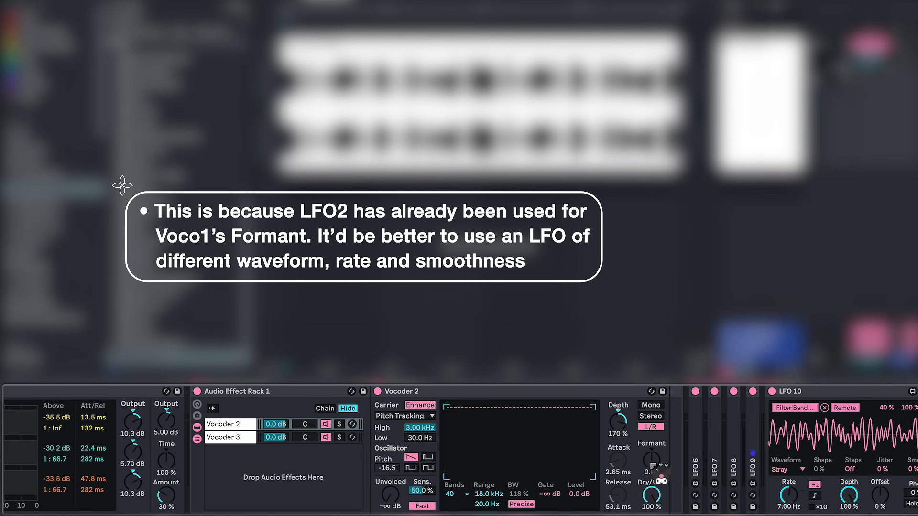
# Step: Show the Vocoder 3 chain and map LFO 5 to its filter bandwidth with a second mapping in Remote mode
pyautogui.click(249, 438)
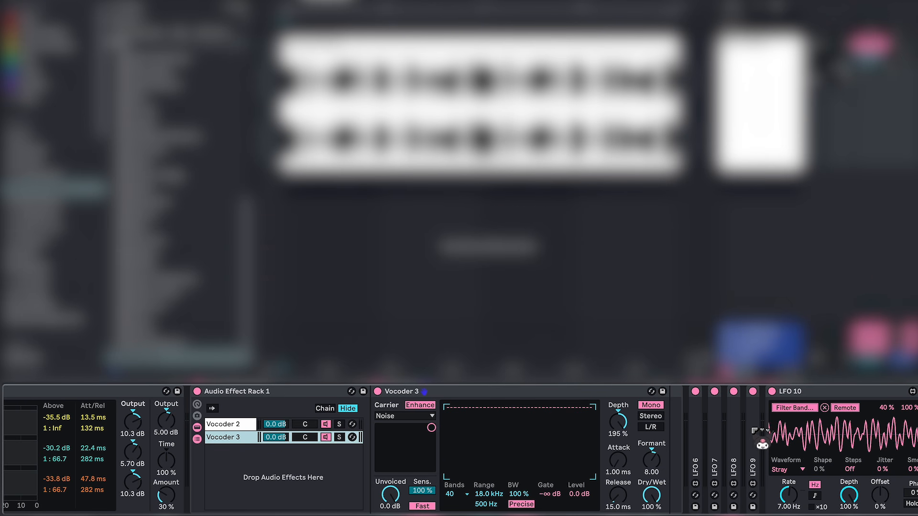
pyautogui.hscroll(-10, 200, 472)
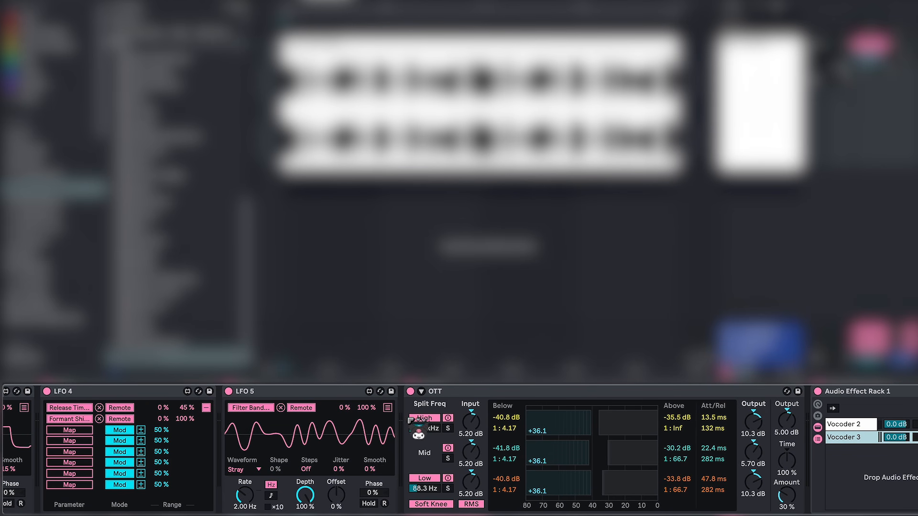
pyautogui.click(388, 408)
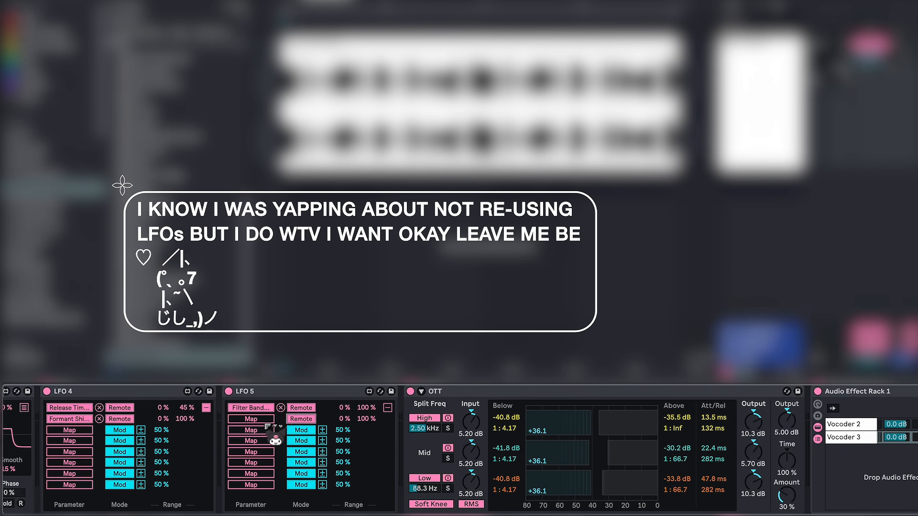
pyautogui.hscroll(15, 265, 432)
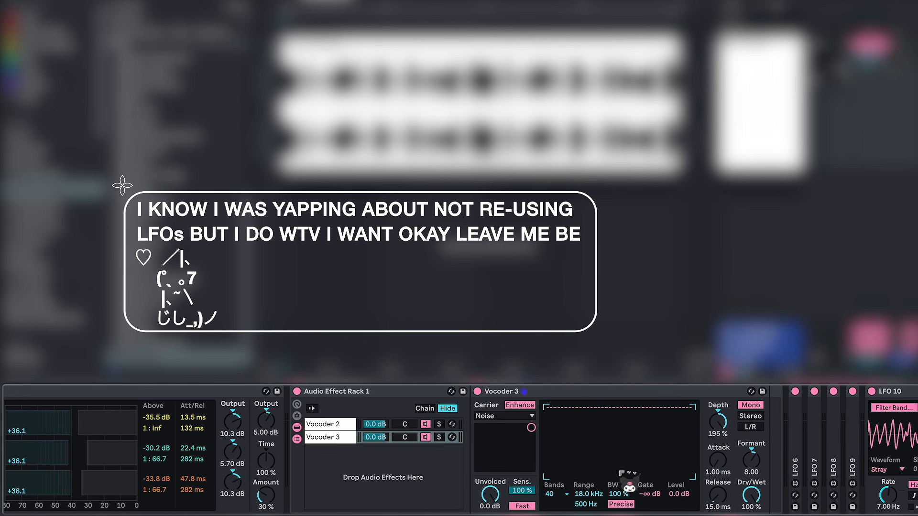
# Step: Lower the volume of the Vocoder 3 chain in the rack while the loop plays
pyautogui.hscroll(-12, 255, 444)
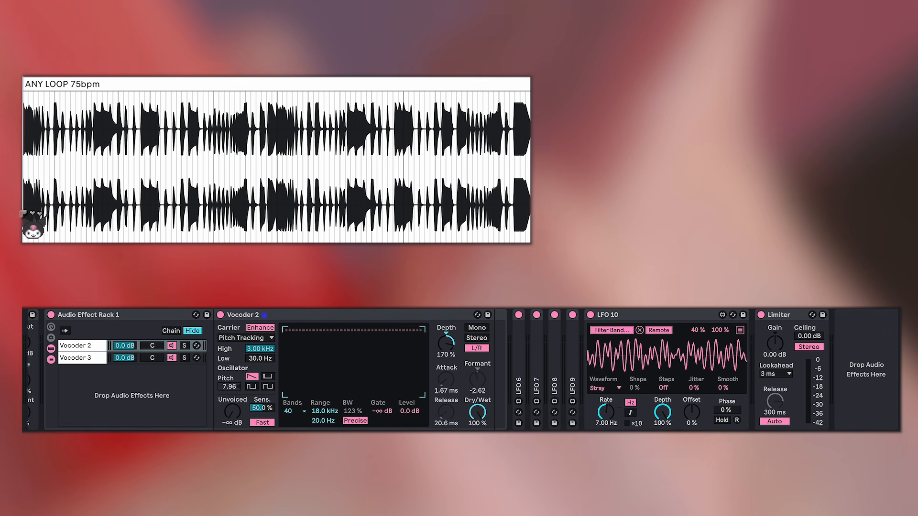
pyautogui.hscroll(-5, 259, 377)
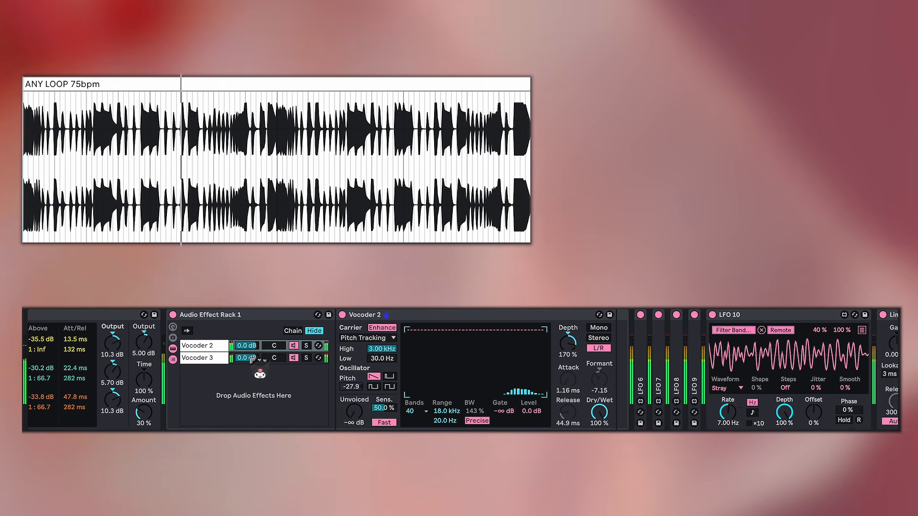
pyautogui.moveTo(250, 358); pyautogui.dragTo(250, 383)
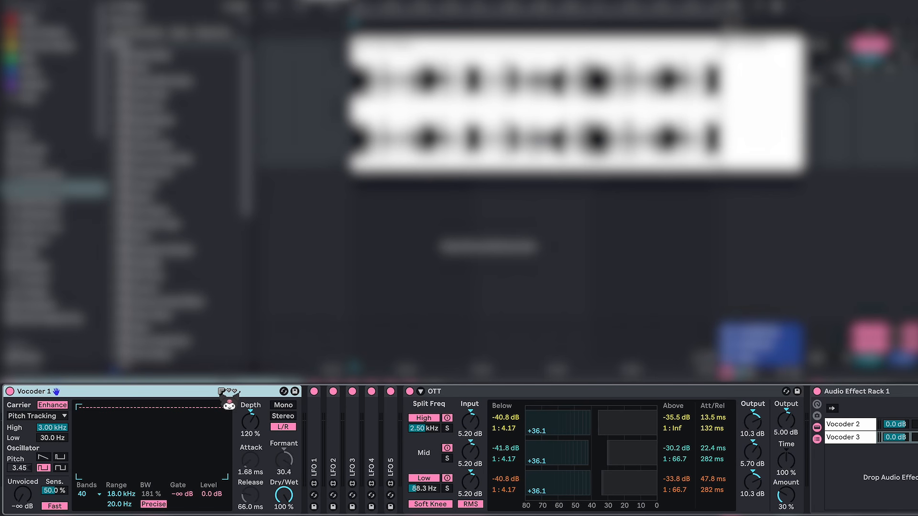
# Step: Group all devices from Vocoder 1 through LFO 10 into a new rack and name it Audio Effect Rack 2
pyautogui.hscroll(10, 569, 403)
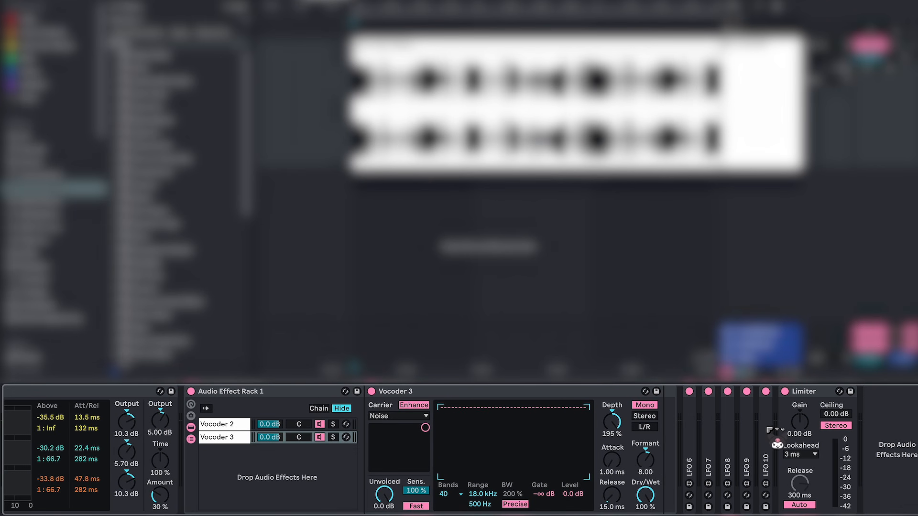
pyautogui.keyDown('shift'); pyautogui.click(767, 428); pyautogui.keyUp('shift')
pyautogui.hscroll(-10, 643, 419)
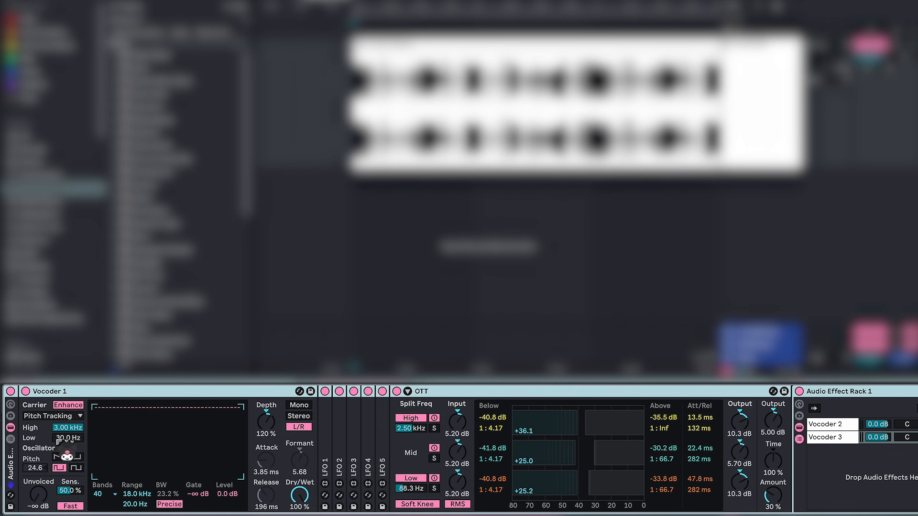
pyautogui.click(11, 439)
pyautogui.hotkey('ctrl', 'r')
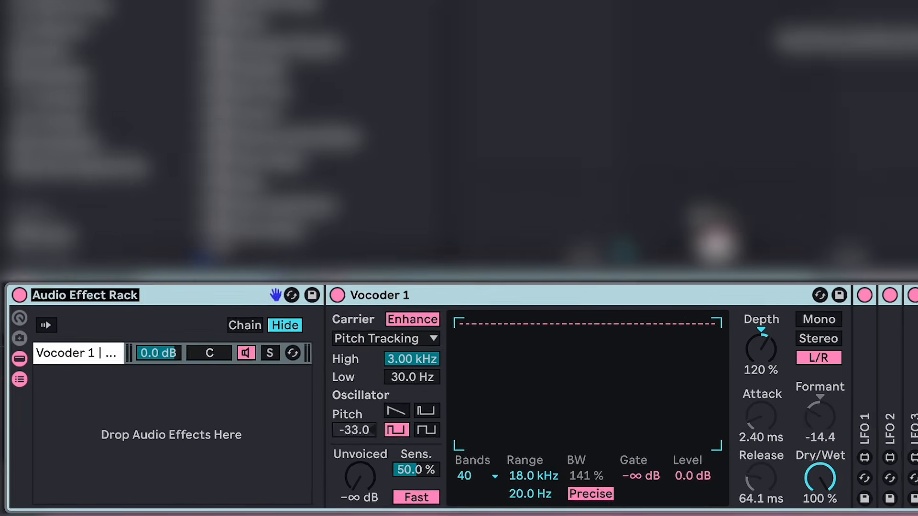
pyautogui.press('Right')
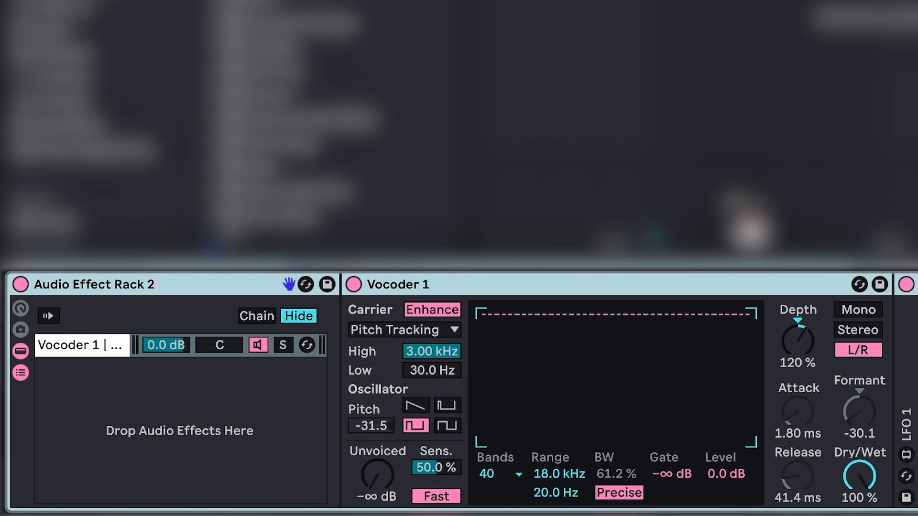
# Step: Rename the existing chain of Audio Effect Rack 2 as PLASTIC FACTORY and create a second, empty chain named DRY
pyautogui.moveTo(120, 353); pyautogui.dragTo(324, 306)
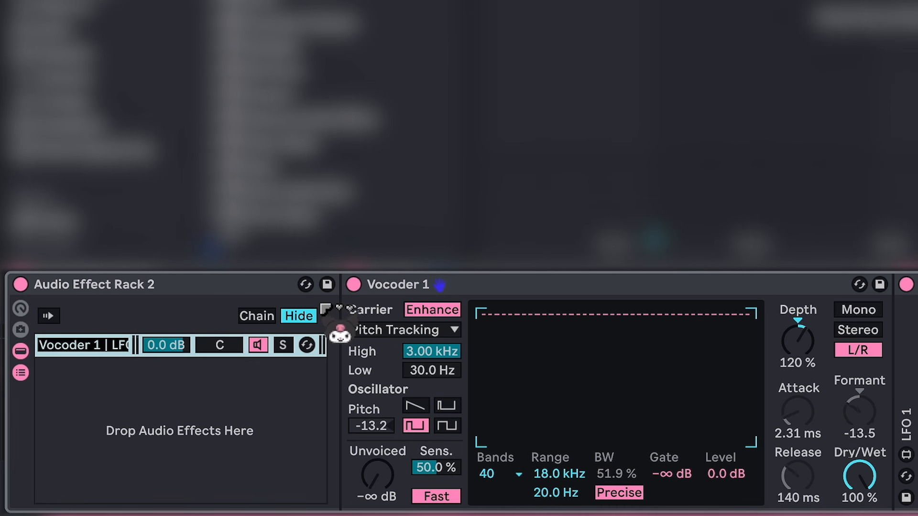
pyautogui.write('PLASTIC FACT')
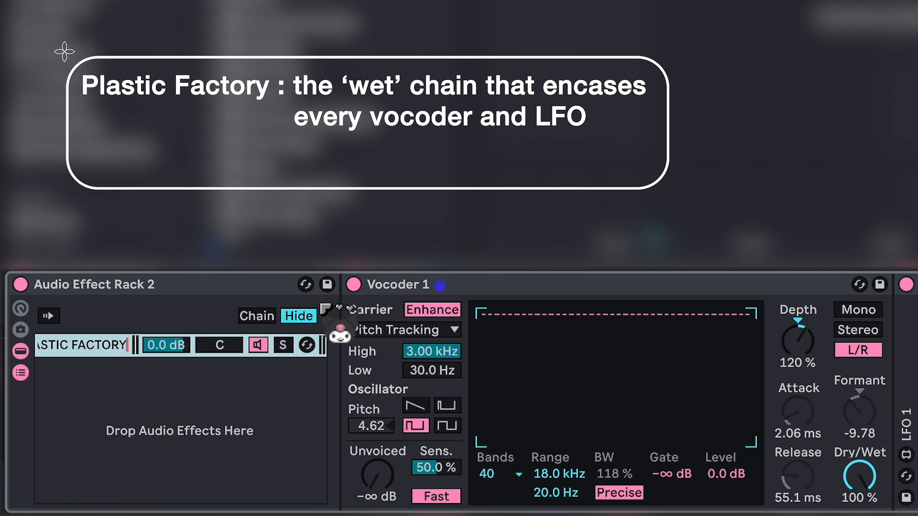
pyautogui.press('Return')
pyautogui.rightClick(157, 388)
pyautogui.click(191, 404)
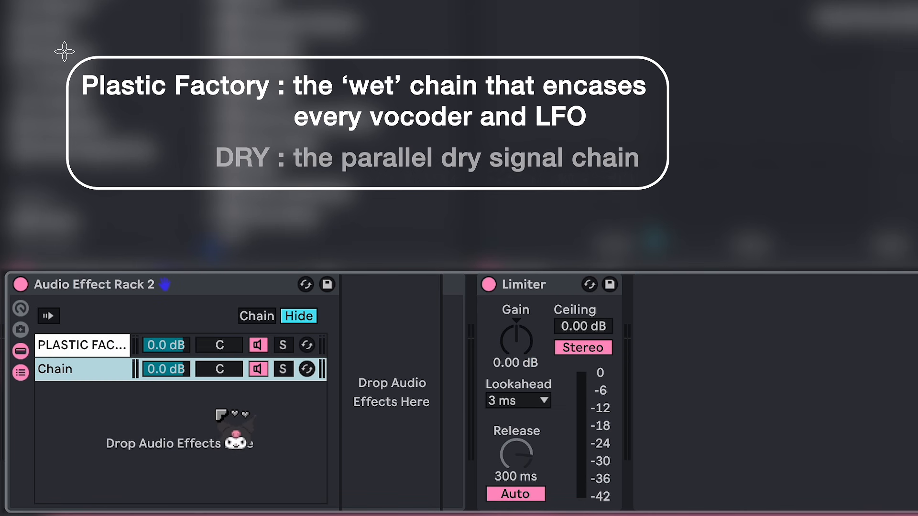
pyautogui.write('DRY')
pyautogui.press('Return')
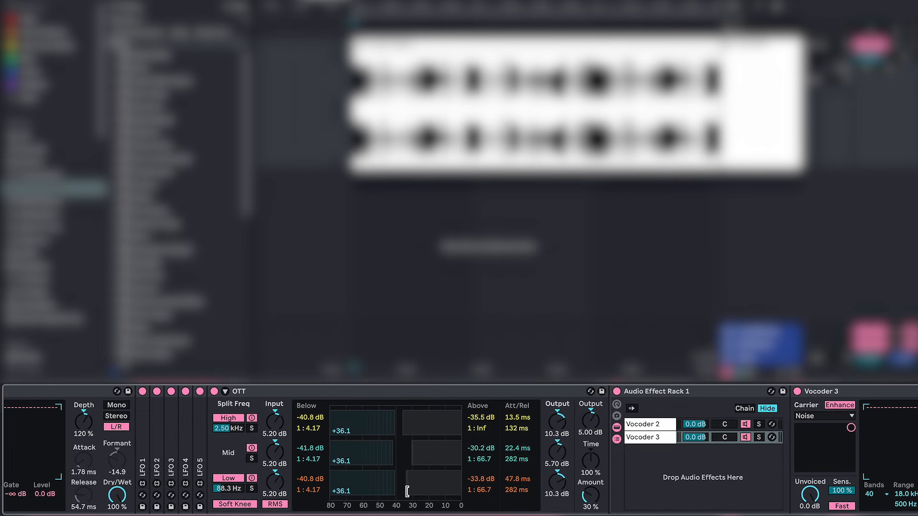
# Step: Map the Vocoder 3 chain's volume to Macro 1 of Audio Effect Rack 1
pyautogui.hscroll(5, 512, 485)
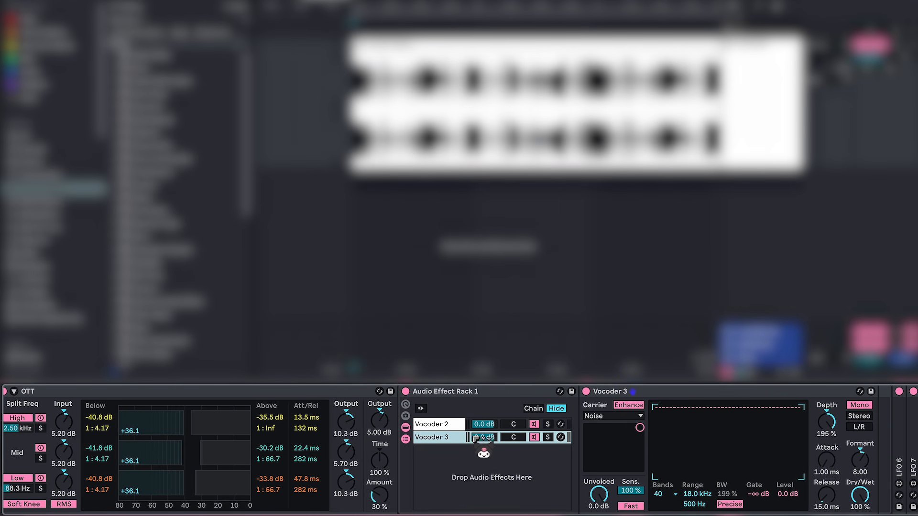
pyautogui.rightClick(491, 438)
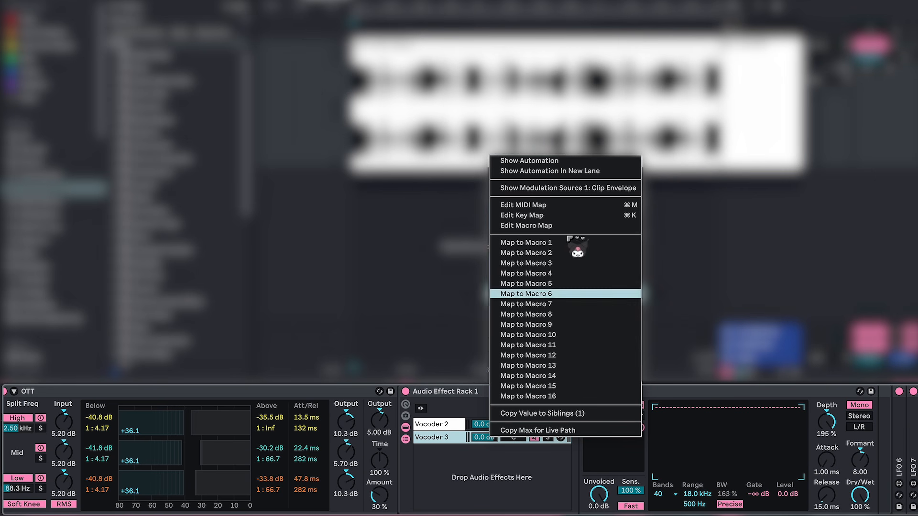
pyautogui.click(600, 240)
# Step: In Audio Effect Rack 2, map the PLASTIC FACTORY chain's volume to Macro 1 and the DRY chain's volume to Macro 2
pyautogui.hscroll(-10, 605, 457)
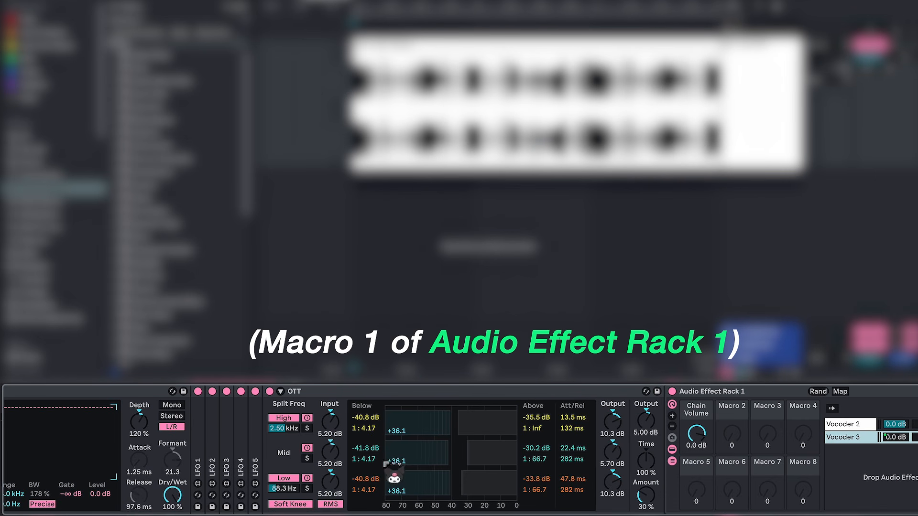
pyautogui.rightClick(99, 425)
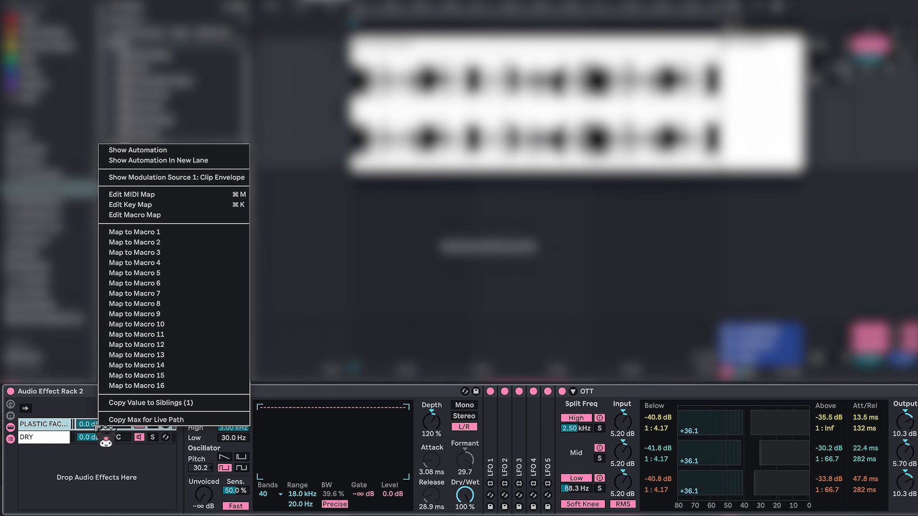
pyautogui.click(178, 232)
pyautogui.rightClick(237, 440)
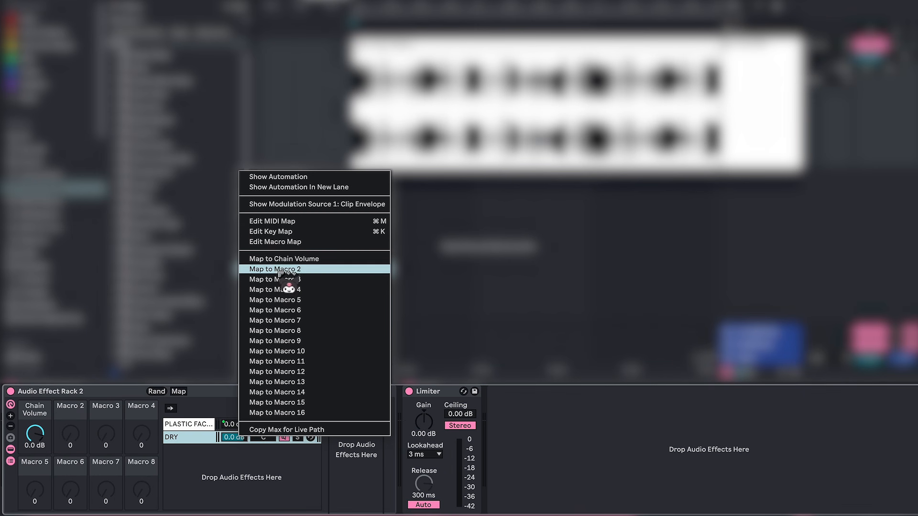
pyautogui.click(287, 268)
# Step: Show the PLASTIC FACTORY chain and map Audio Effect Rack 1's Chain Volume macro to Macro 3 of Audio Effect Rack 2
pyautogui.click(201, 425)
pyautogui.hscroll(10, 599, 438)
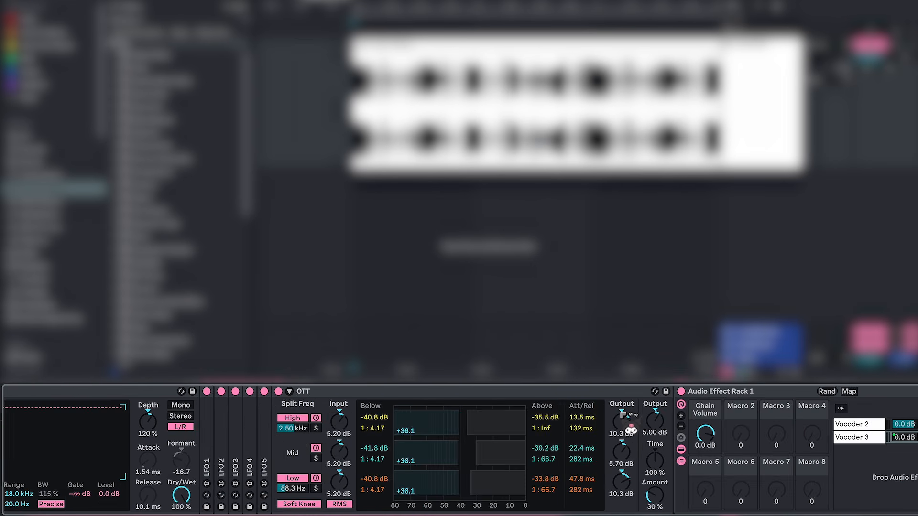
pyautogui.rightClick(492, 438)
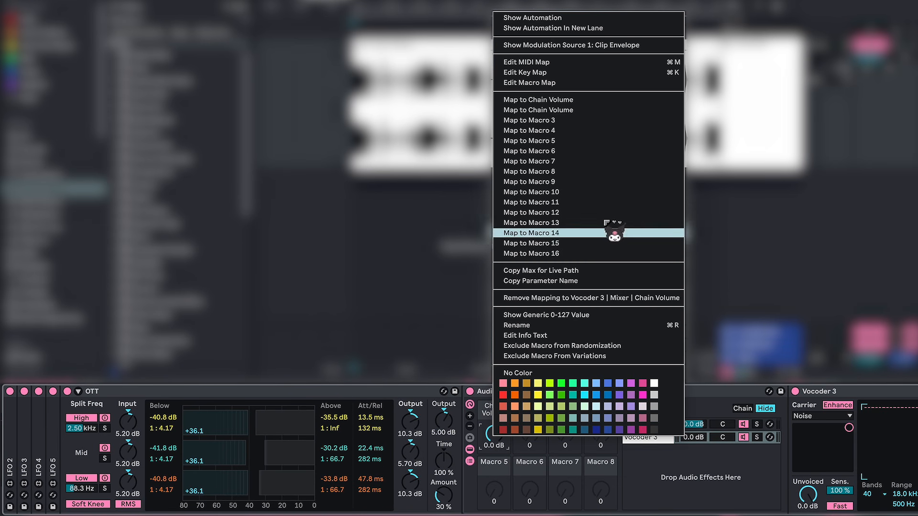
pyautogui.click(571, 121)
# Step: Name the first three macros of Audio Effect Rack 2 PLASTIC, DRY and BITE
pyautogui.hscroll(-10, 97, 400)
pyautogui.hscroll(-5, 97, 399)
pyautogui.write('PLASTIC')
pyautogui.press('Return')
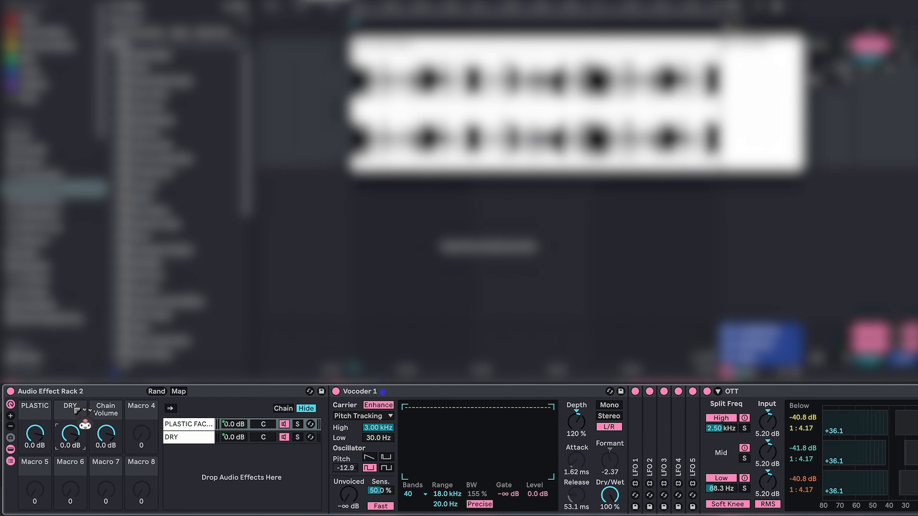
pyautogui.write('BITE')
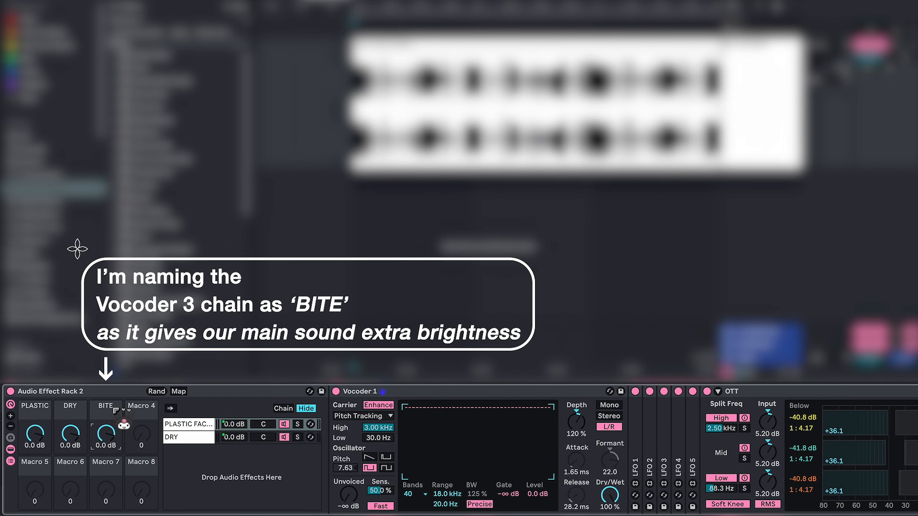
# Step: Set the maximum of the BITE, DRY and PLASTIC macro mappings to 0.0 dB each
pyautogui.click(179, 392)
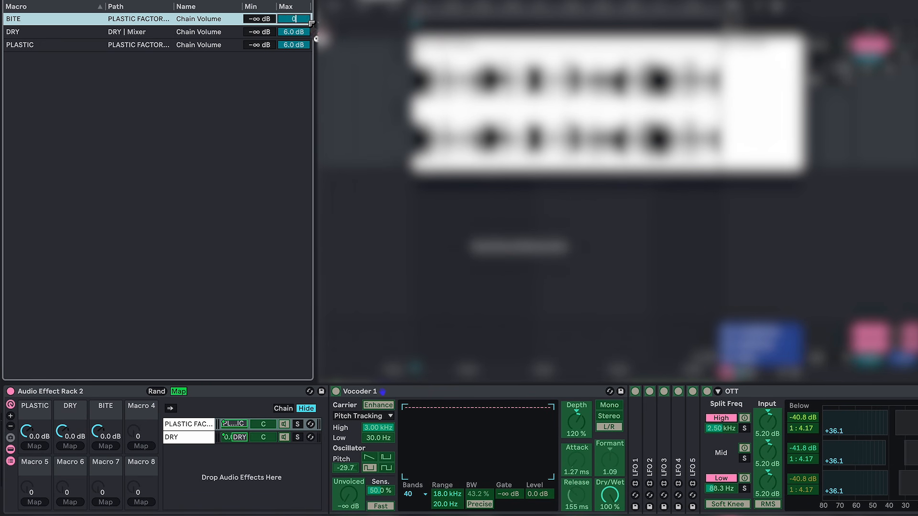
pyautogui.click(304, 31)
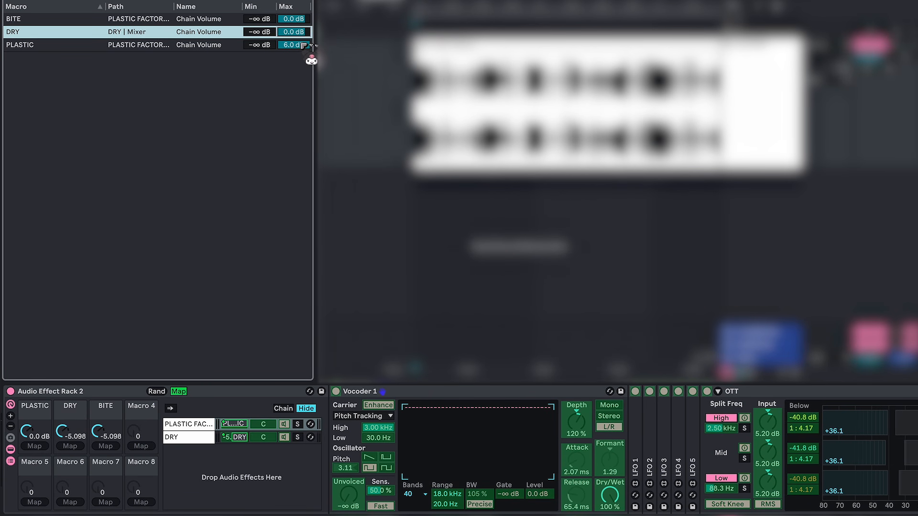
pyautogui.click(303, 45)
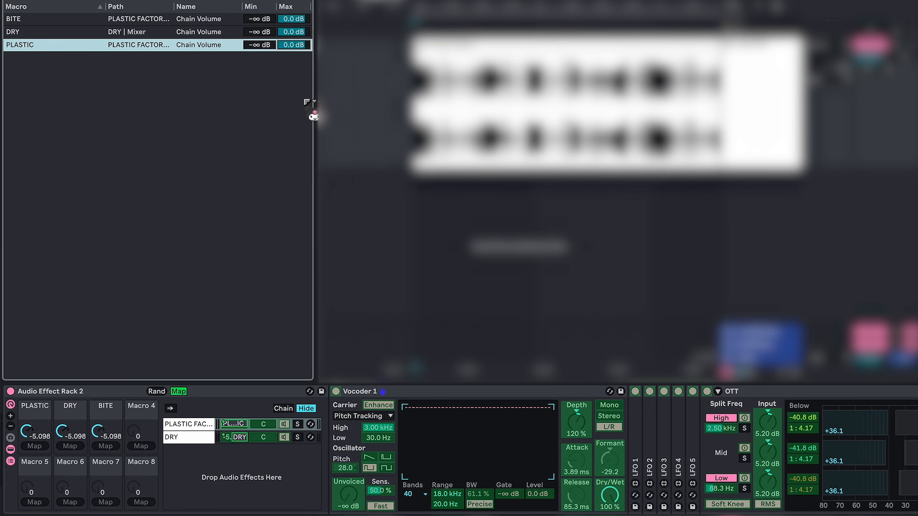
pyautogui.click(180, 391)
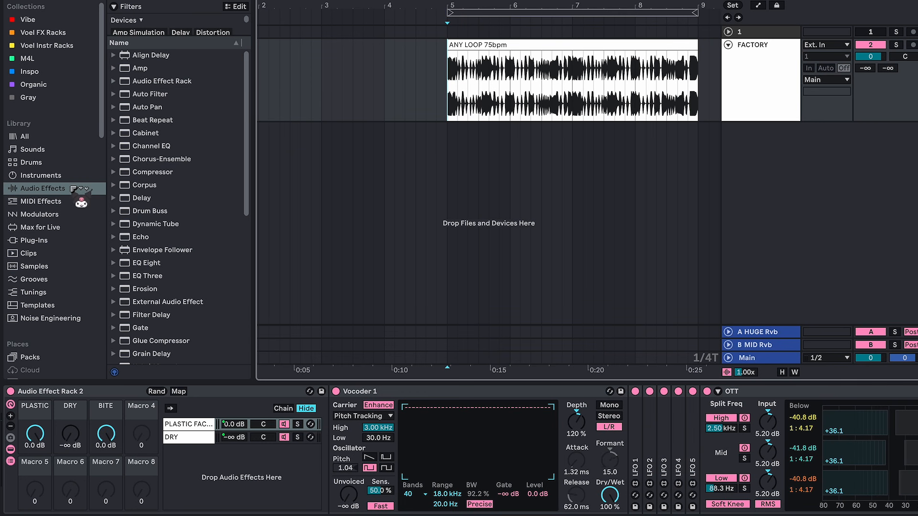
# Step: Load the Grain Delay preset Borg after Vocoder 2 in the Vocoder 2 chain
pyautogui.click(73, 189)
pyautogui.scroll(-3, 175, 239)
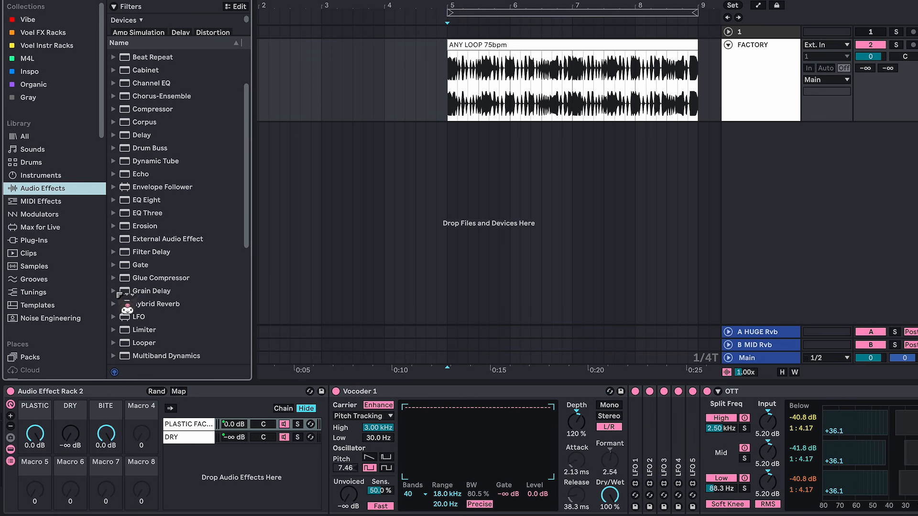
pyautogui.click(120, 293)
pyautogui.click(158, 239)
pyautogui.moveTo(158, 238); pyautogui.dragTo(703, 427)
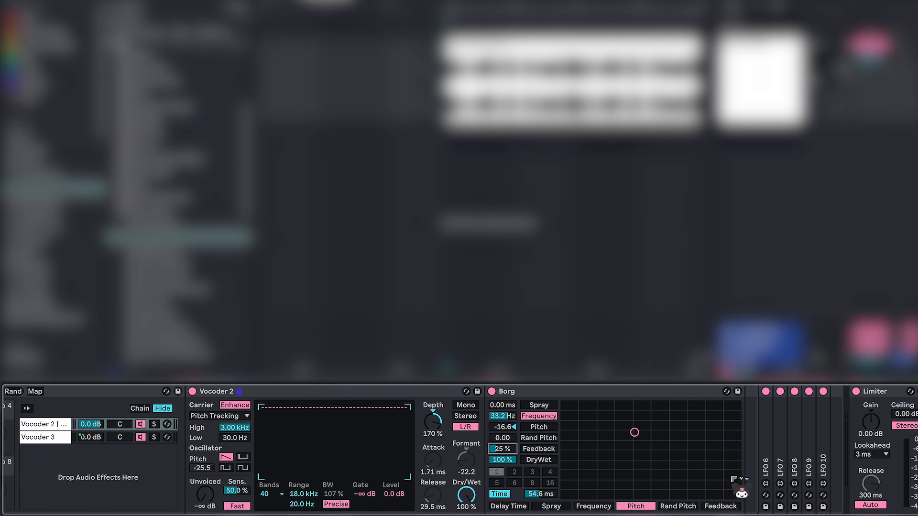
# Step: Unfold LFO 7 and add a third mapping in Remote mode, 0–100 %, to Borg's Pitch
pyautogui.doubleClick(786, 453)
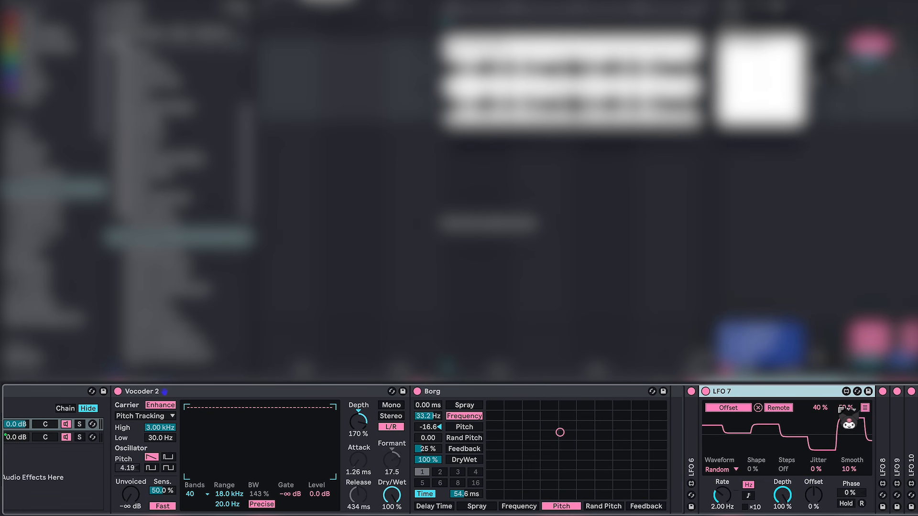
pyautogui.click(865, 408)
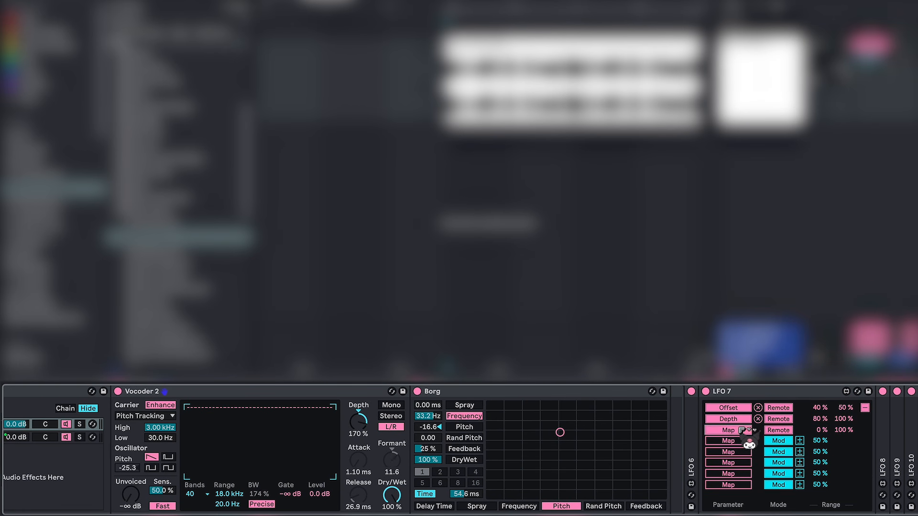
pyautogui.hscroll(-4, 603, 456)
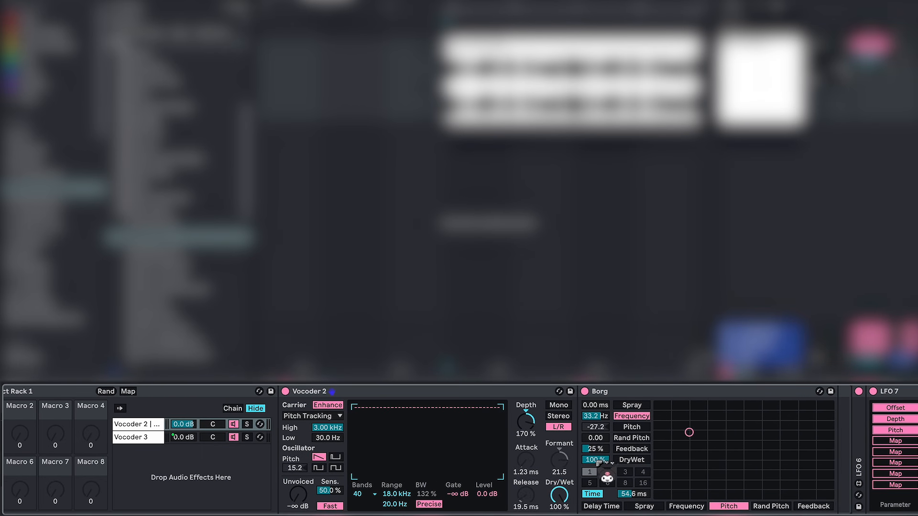
# Step: Map Borg's DryWet and Vocoder 2's envelope depth to Macro 2 of Audio Effect Rack 1
pyautogui.rightClick(599, 462)
pyautogui.click(704, 293)
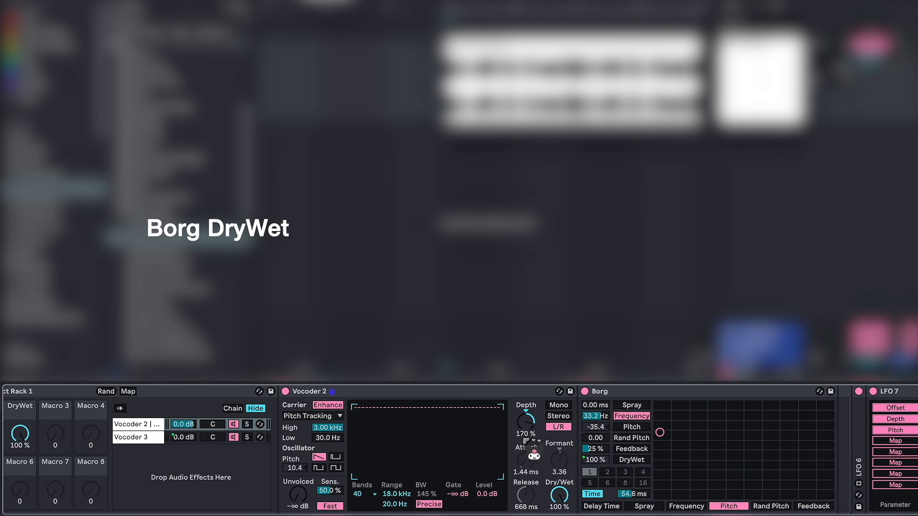
pyautogui.rightClick(526, 421)
pyautogui.click(595, 228)
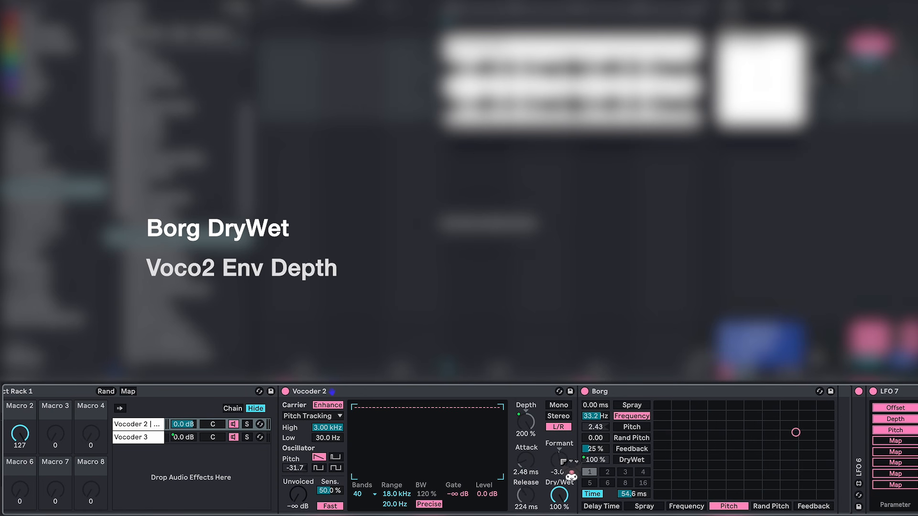
# Step: Map Vocoder 3's envelope depth and formant shift to Macro 2 of Audio Effect Rack 1, and name that macro FRAG
pyautogui.click(156, 437)
pyautogui.rightClick(534, 433)
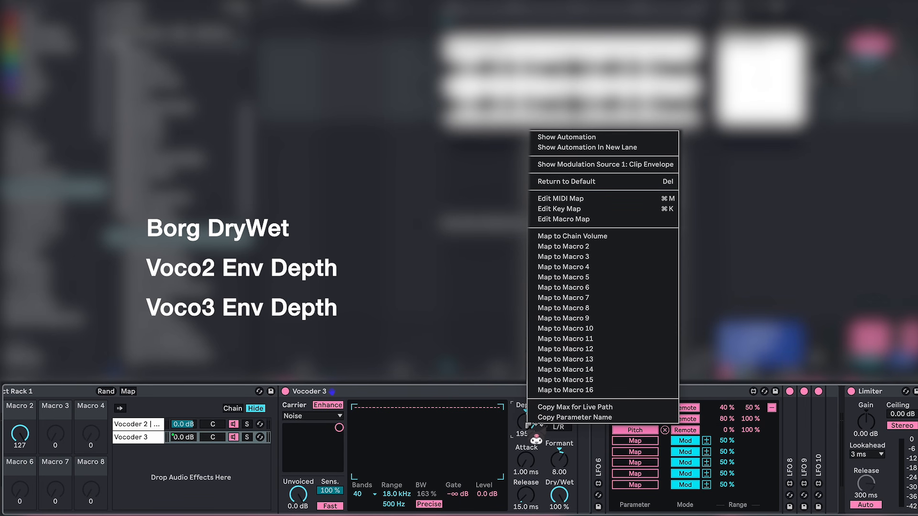
pyautogui.click(581, 255)
pyautogui.rightClick(568, 473)
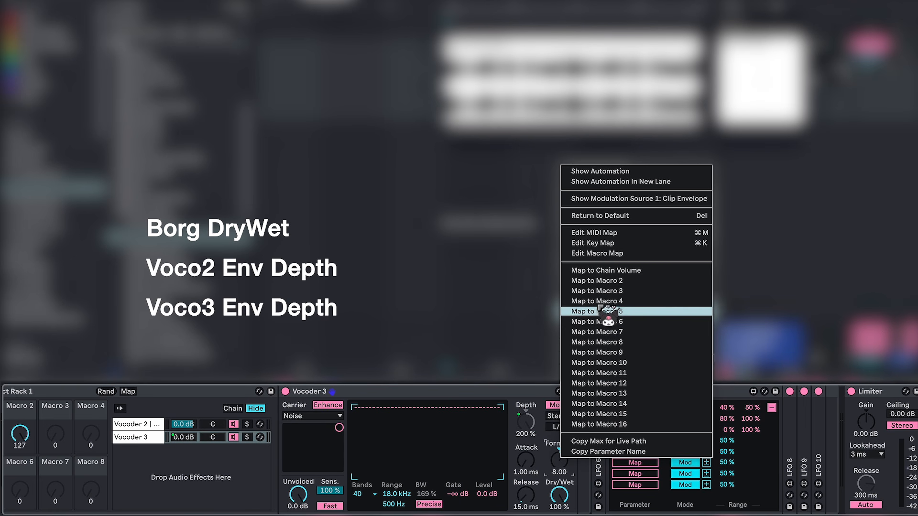
pyautogui.click(596, 280)
pyautogui.hscroll(-5, 365, 440)
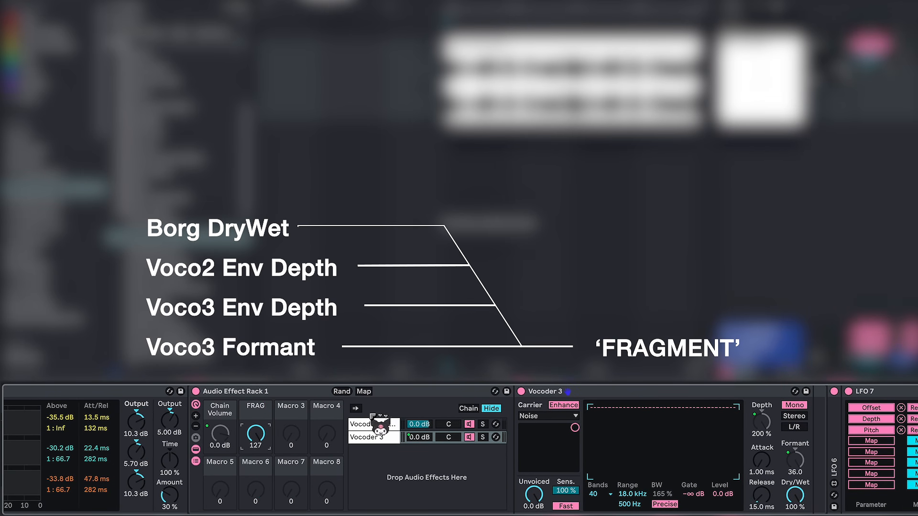
# Step: Set the FRAG mapping ranges to 170–100 % for Vocoder 2's envelope depth and 0–50 % for Borg's DryWet
pyautogui.click(363, 391)
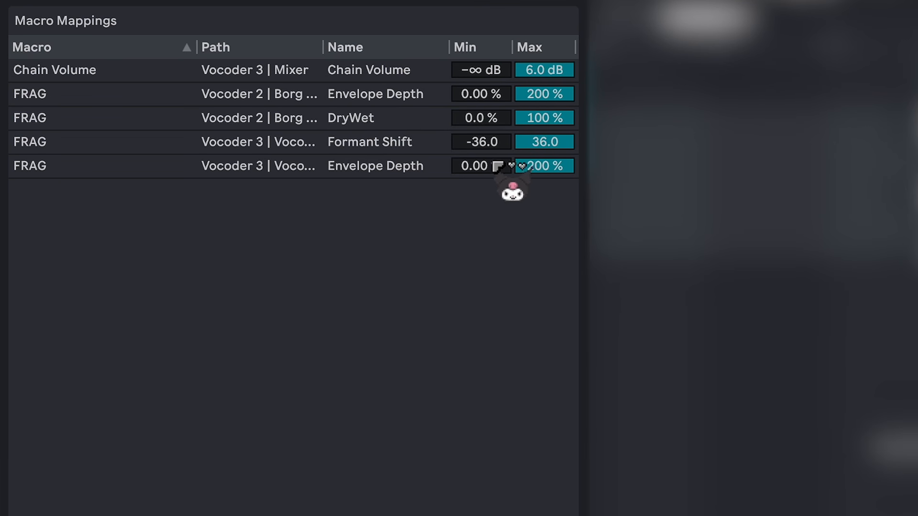
pyautogui.click(496, 96)
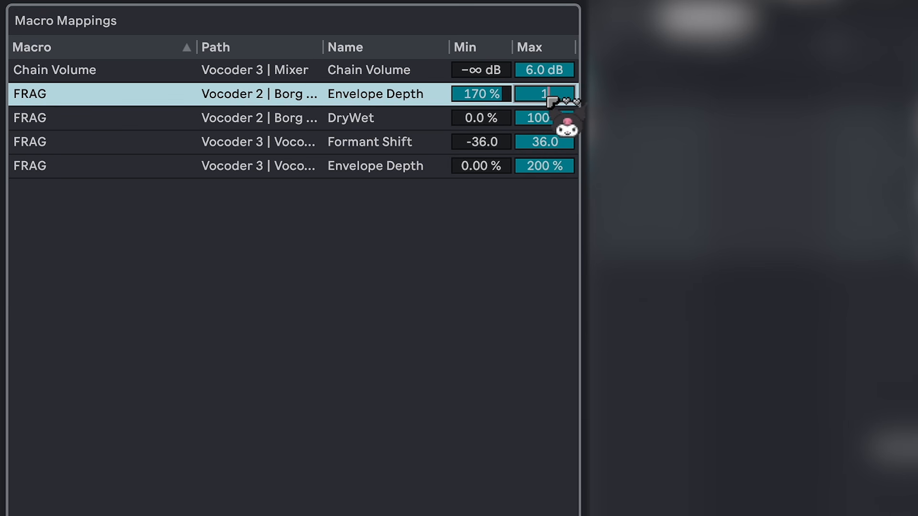
pyautogui.click(554, 116)
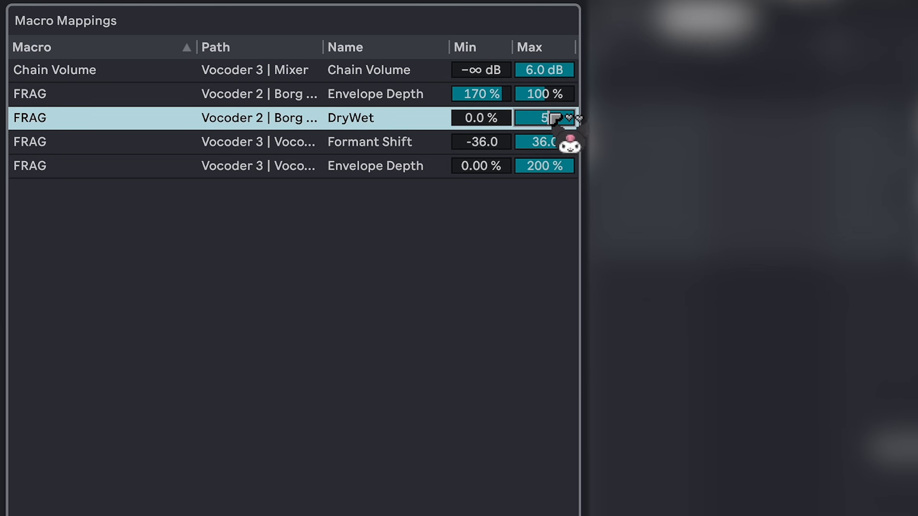
# Step: Set the FRAG mapping ranges for Vocoder 3 to 8.00–0.00 for formant shift and 195–100 % for envelope depth, and leave mapping mode
pyautogui.click(542, 144)
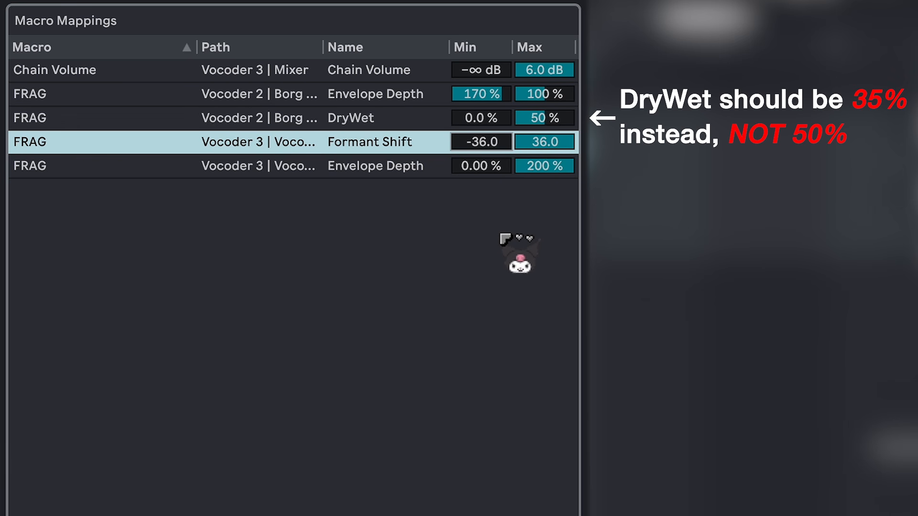
pyautogui.press('Return')
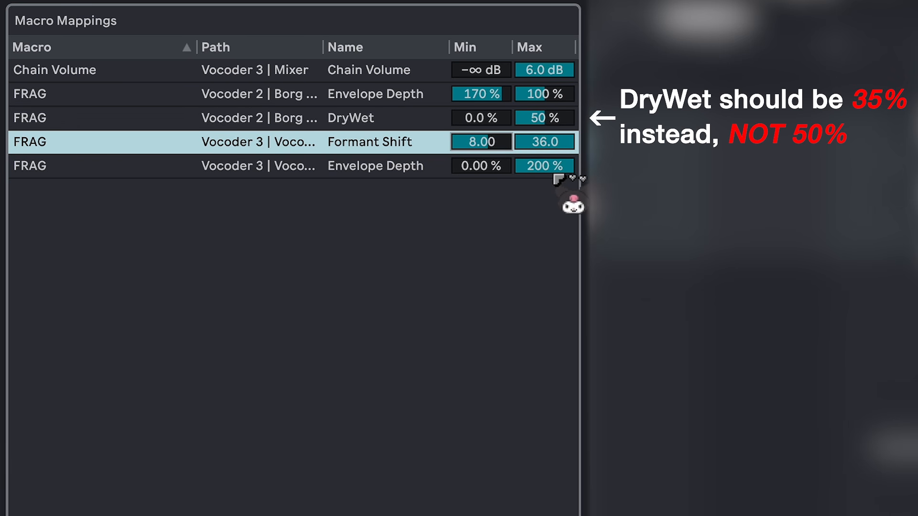
pyautogui.click(555, 148)
pyautogui.write('0')
pyautogui.press('Return')
pyautogui.click(478, 168)
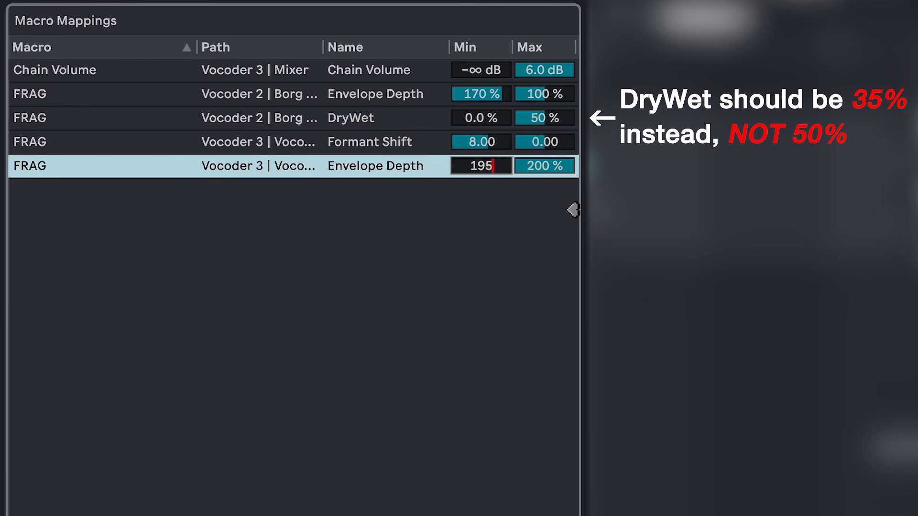
pyautogui.write('195')
pyautogui.press('Return')
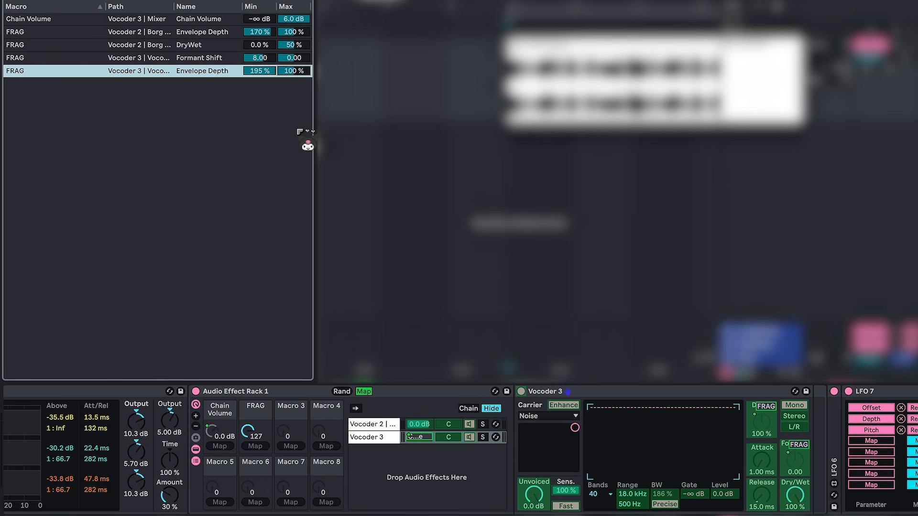
pyautogui.click(364, 391)
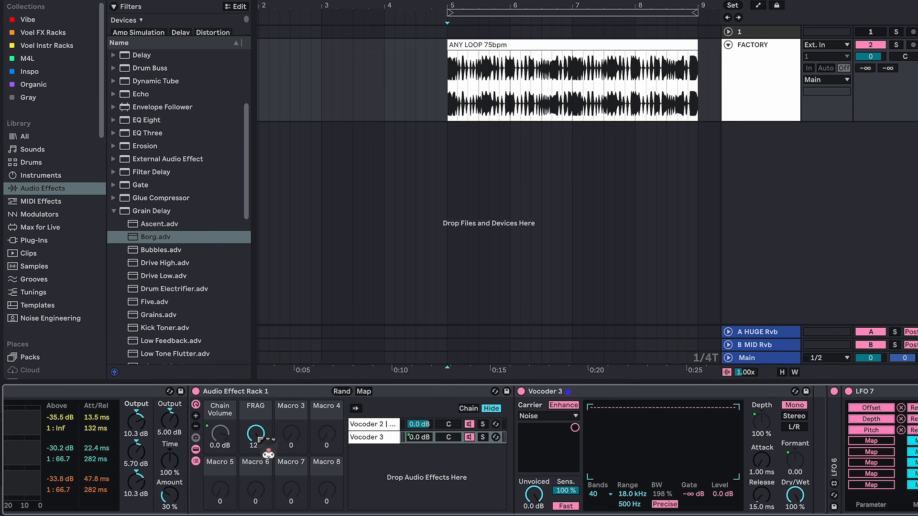
# Step: Map Audio Effect Rack 1's FRAG macro to Macro 4 of the outer Audio Effect Rack 2
pyautogui.rightClick(260, 439)
pyautogui.click(328, 101)
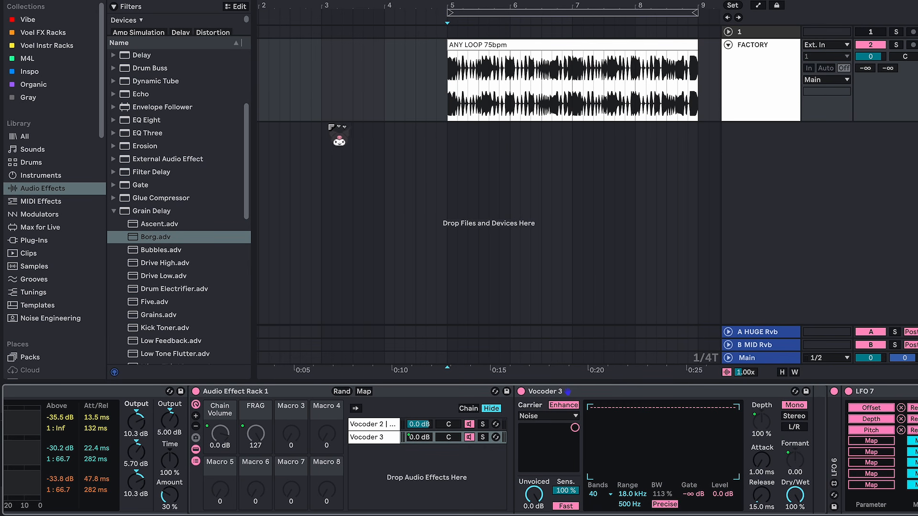
pyautogui.scroll(-5, 385, 442)
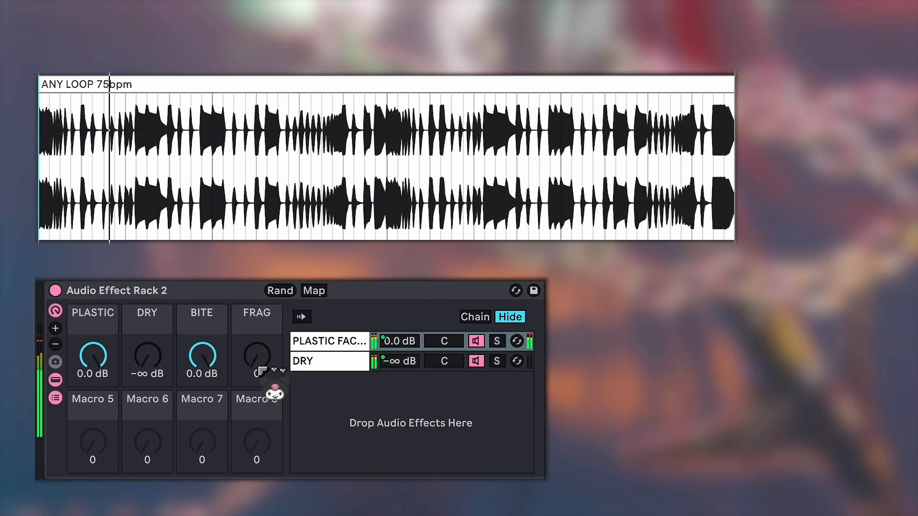
# Step: Try the FRAG macro between 0 and 127 against different BITE levels and DRY at about -12 dB
pyautogui.moveTo(262, 372); pyautogui.dragTo(262, 301)
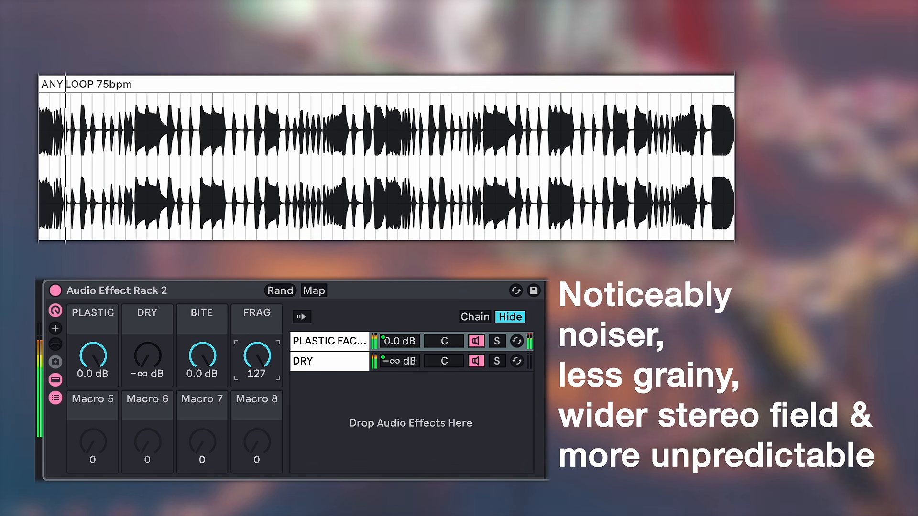
pyautogui.moveTo(257, 355); pyautogui.dragTo(210, 392)
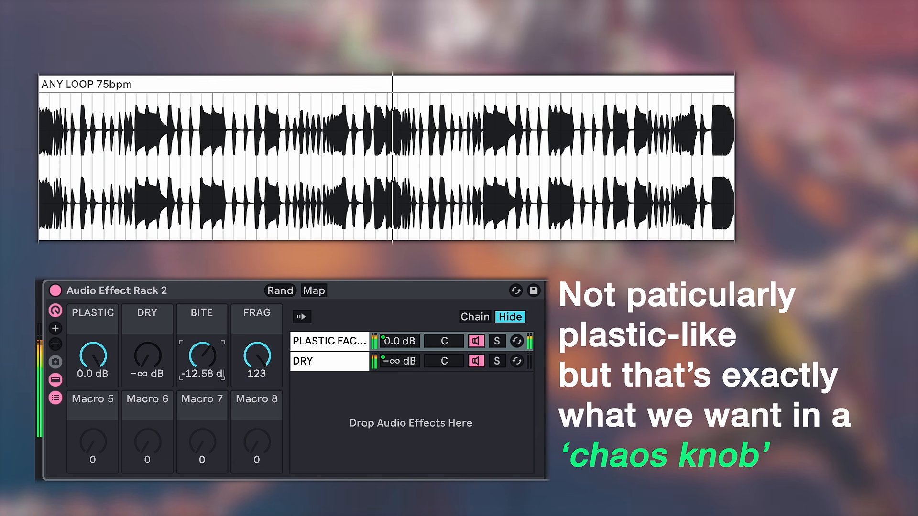
pyautogui.moveTo(257, 358); pyautogui.dragTo(257, 352)
pyautogui.moveTo(149, 356); pyautogui.dragTo(150, 320)
pyautogui.moveTo(201, 363); pyautogui.dragTo(201, 330)
pyautogui.moveTo(258, 354); pyautogui.dragTo(258, 417)
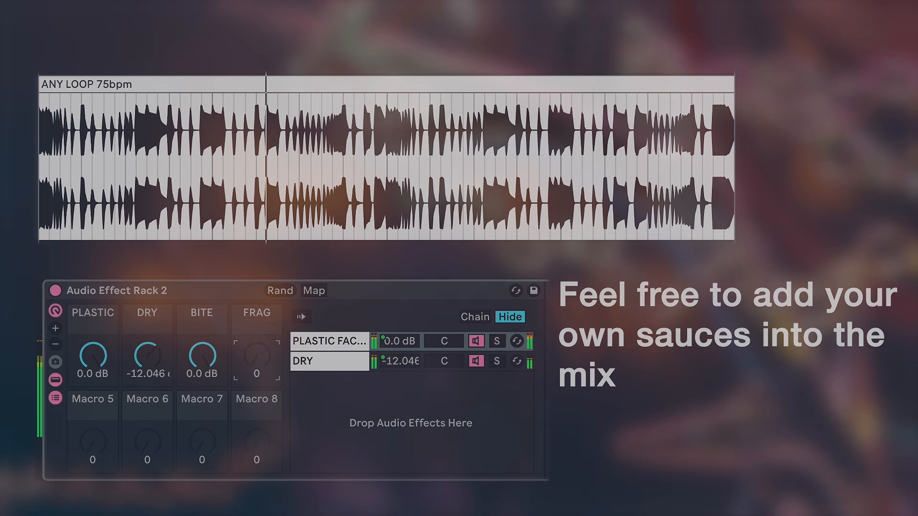
pyautogui.moveTo(258, 356); pyautogui.dragTo(258, 296)
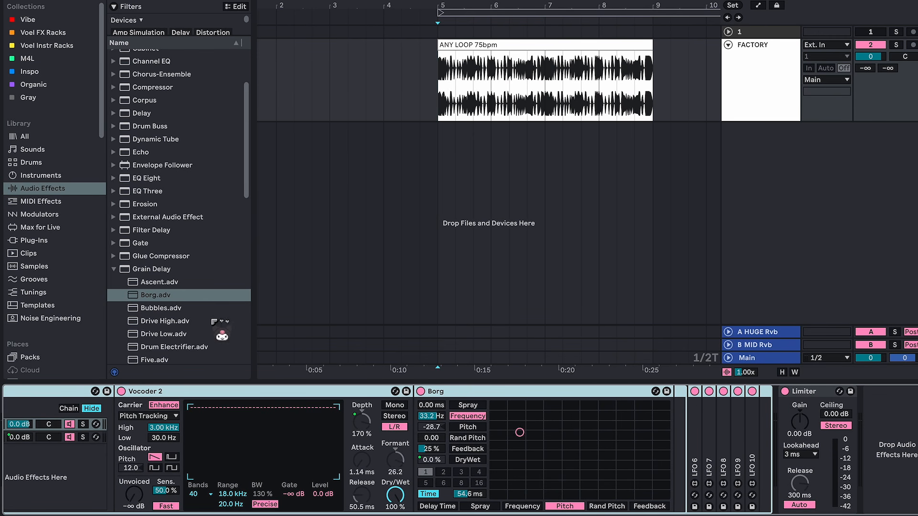
# Step: Add a Grain Delay before the Limiter with a time-based 1.00 ms delay, 7.00 ms spray, 2.00 Hz frequency and 90 % feedback
pyautogui.moveTo(166, 270); pyautogui.dragTo(762, 463)
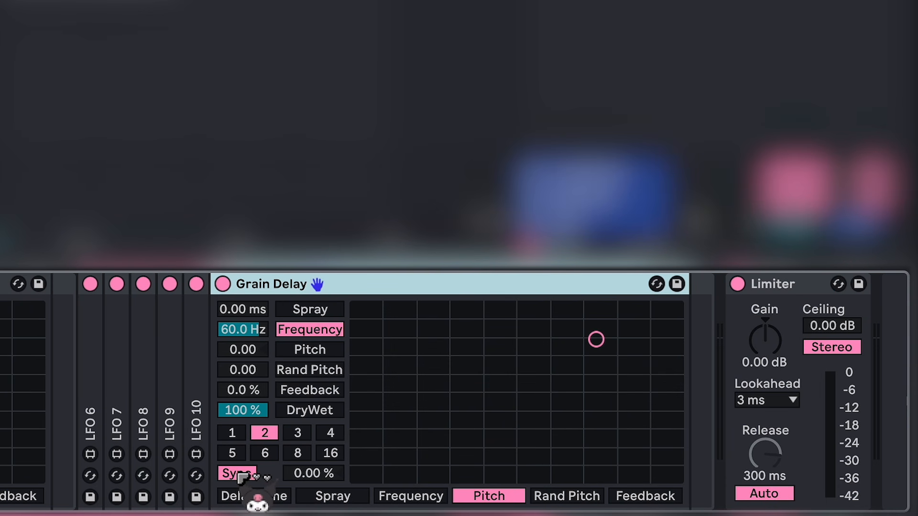
pyautogui.click(684, 494)
pyautogui.click(313, 474)
pyautogui.moveTo(313, 473); pyautogui.dragTo(313, 492)
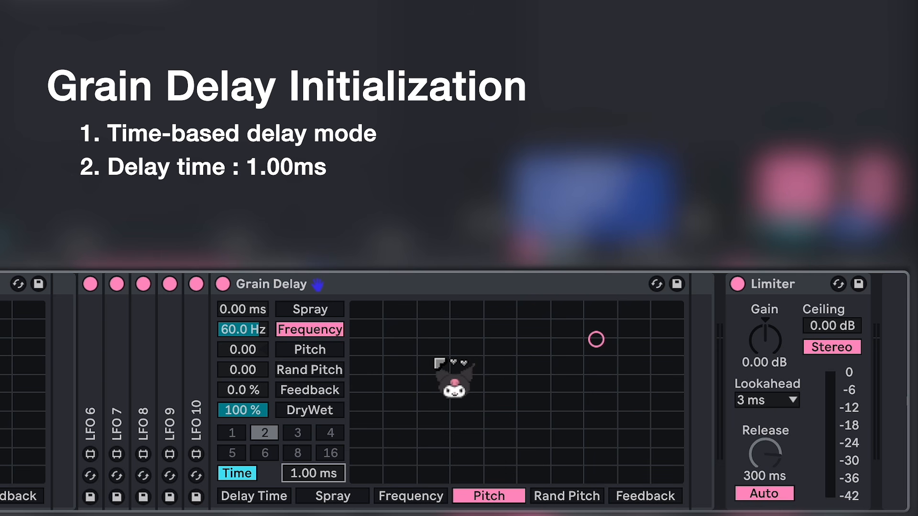
pyautogui.click(263, 311)
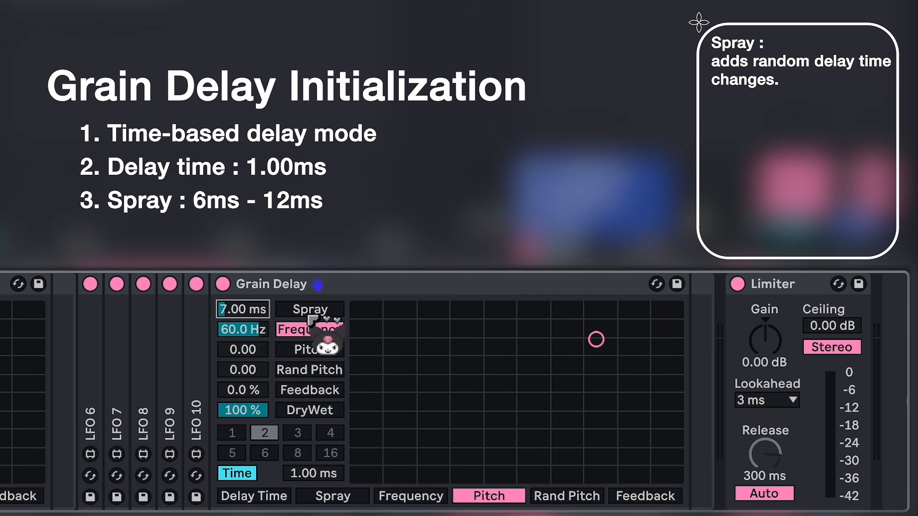
pyautogui.click(250, 336)
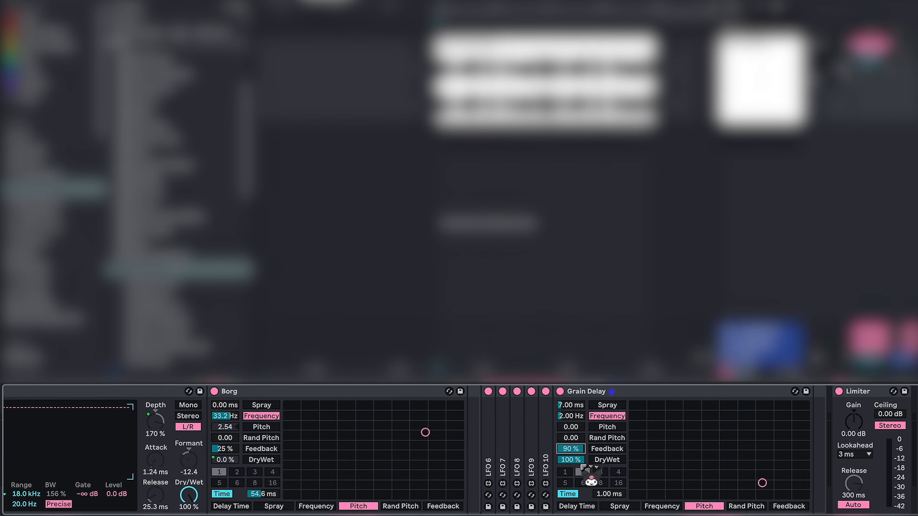
# Step: Map the new Grain Delay's DryWet to Macro 5 of Audio Effect Rack 2
pyautogui.rightClick(578, 461)
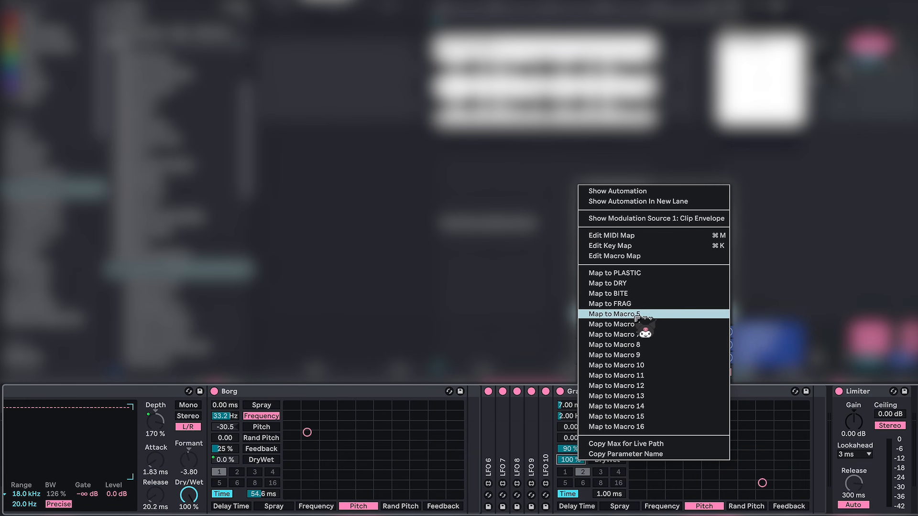
pyautogui.click(617, 314)
pyautogui.hscroll(-10, 194, 459)
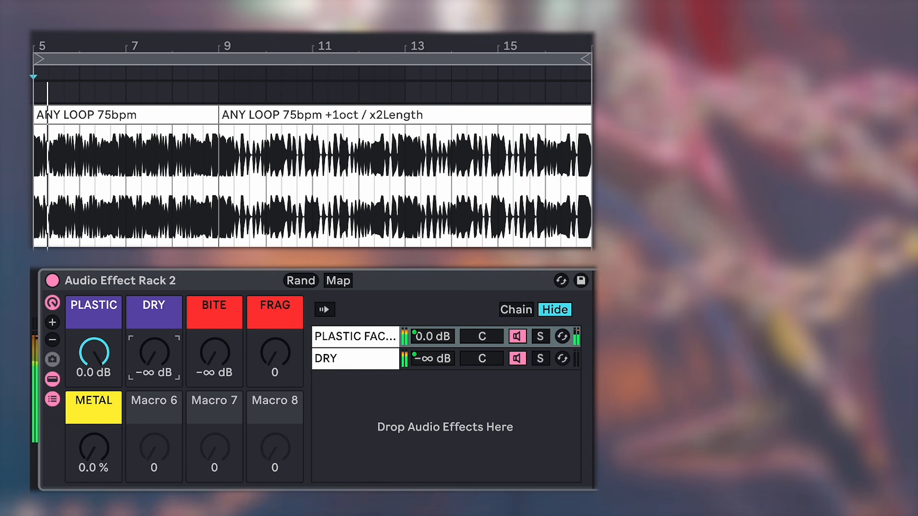
# Step: Audition the METAL macro against varying DRY, BITE and FRAG amounts, bringing METAL to about 26 %
pyautogui.moveTo(154, 353); pyautogui.dragTo(154, 295)
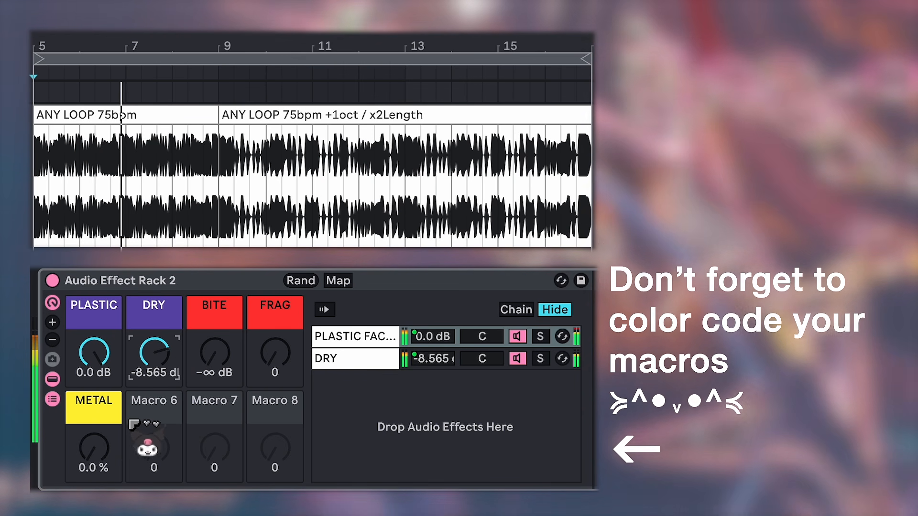
pyautogui.moveTo(94, 447); pyautogui.dragTo(93, 408)
pyautogui.moveTo(154, 369); pyautogui.dragTo(154, 407)
pyautogui.moveTo(264, 358); pyautogui.dragTo(265, 338)
pyautogui.moveTo(94, 447); pyautogui.dragTo(94, 466)
pyautogui.moveTo(211, 368); pyautogui.dragTo(211, 346)
pyautogui.moveTo(154, 354); pyautogui.dragTo(111, 473)
pyautogui.moveTo(275, 356); pyautogui.dragTo(275, 382)
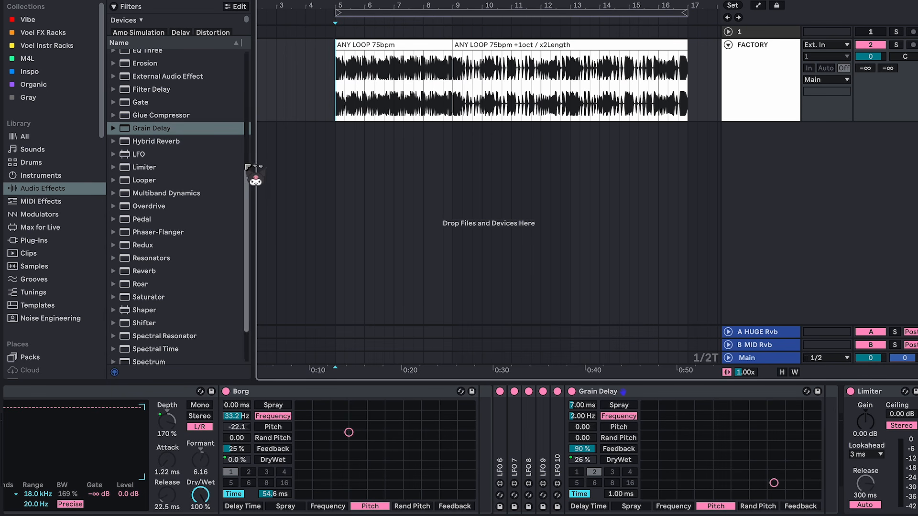
# Step: Add a Hybrid Reverb after the Grain Delay and set its predelay to 2.00 ms
pyautogui.click(208, 142)
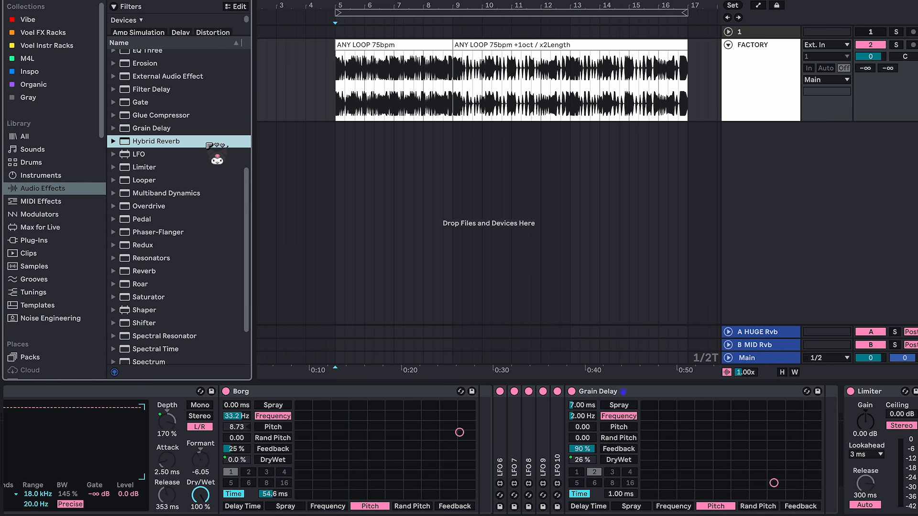
pyautogui.moveTo(693, 223); pyautogui.dragTo(822, 438)
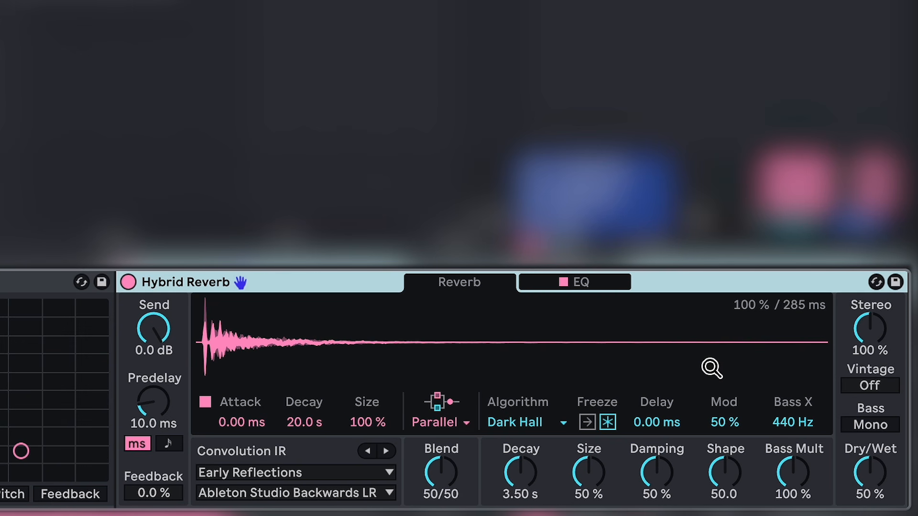
pyautogui.click(171, 411)
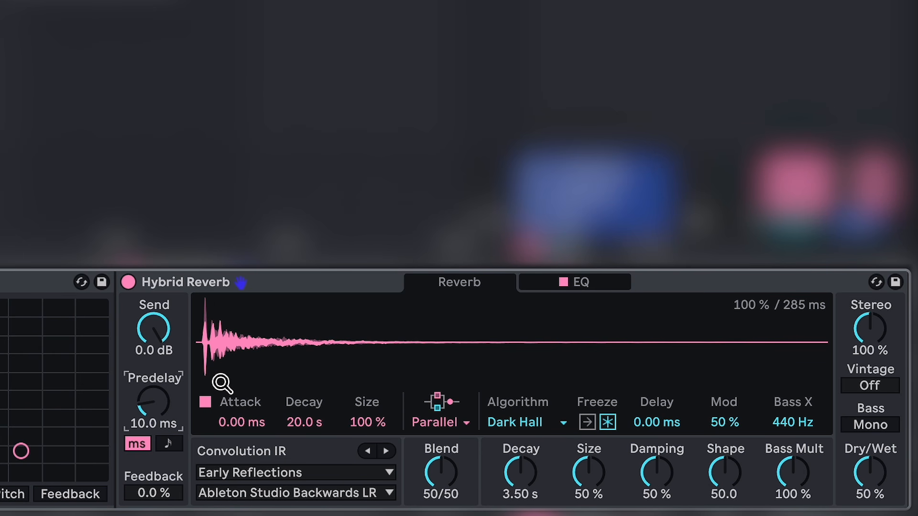
pyautogui.press('Return')
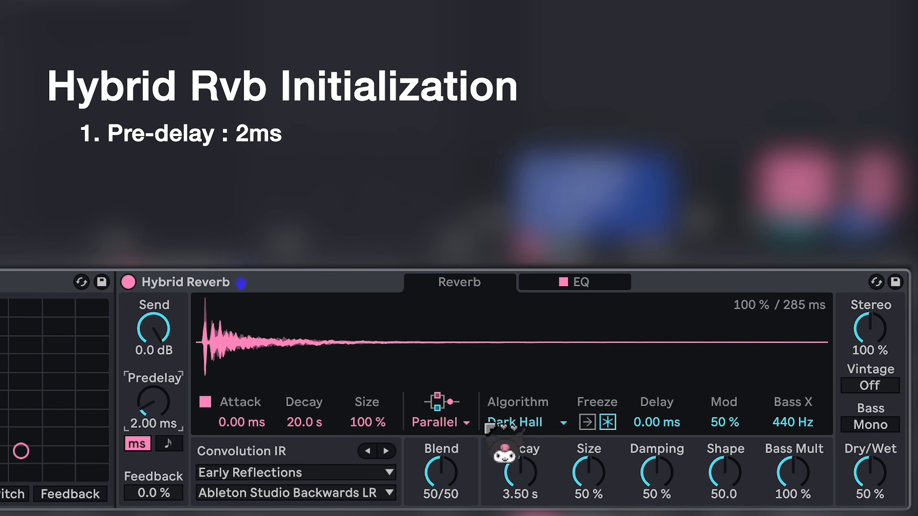
# Step: Switch the Hybrid Reverb to convolution only and use the Early Reflections IR Synagogue Wide LR at 25 % size
pyautogui.click(470, 426)
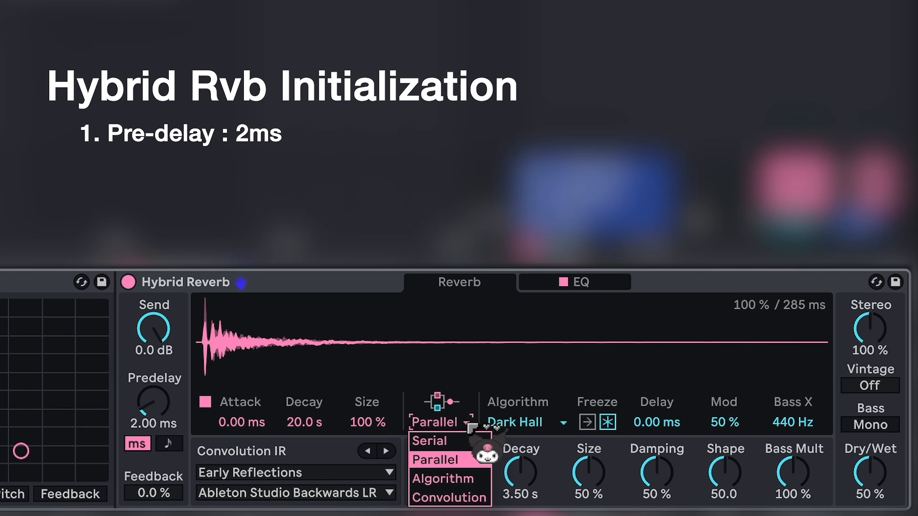
pyautogui.click(482, 497)
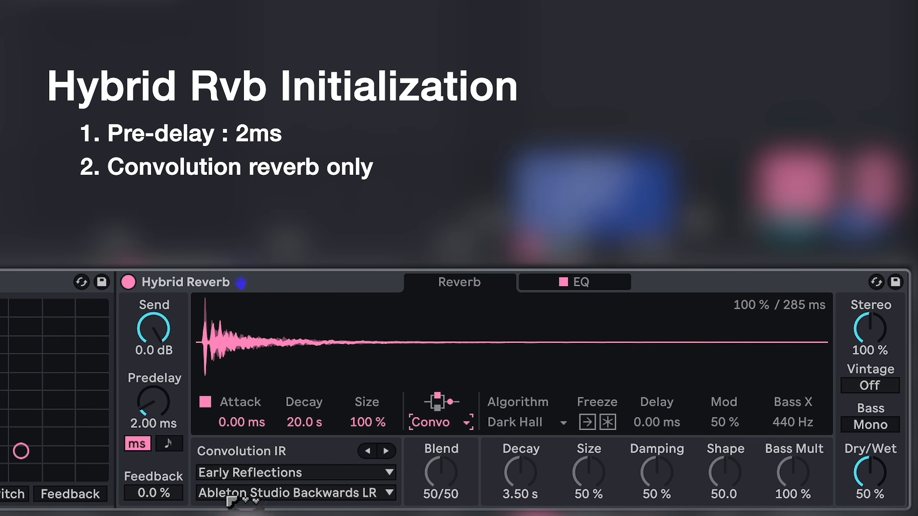
pyautogui.click(389, 494)
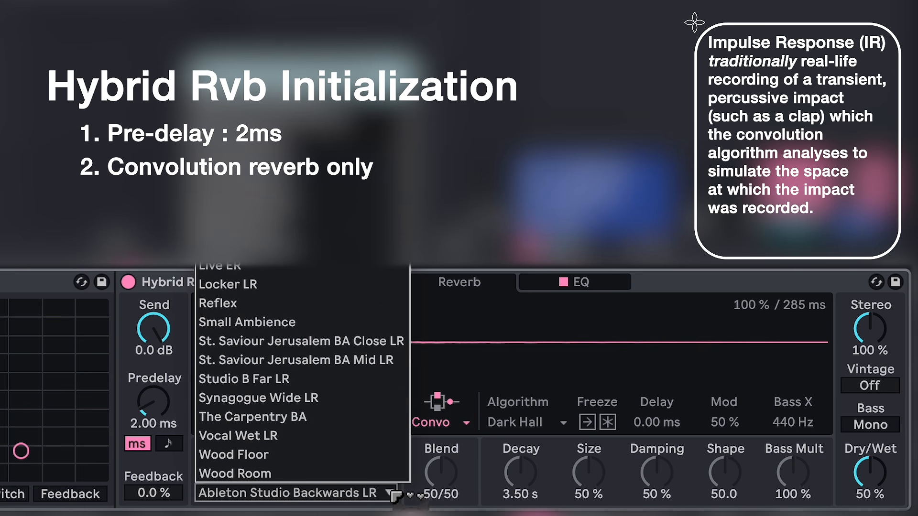
pyautogui.click(329, 397)
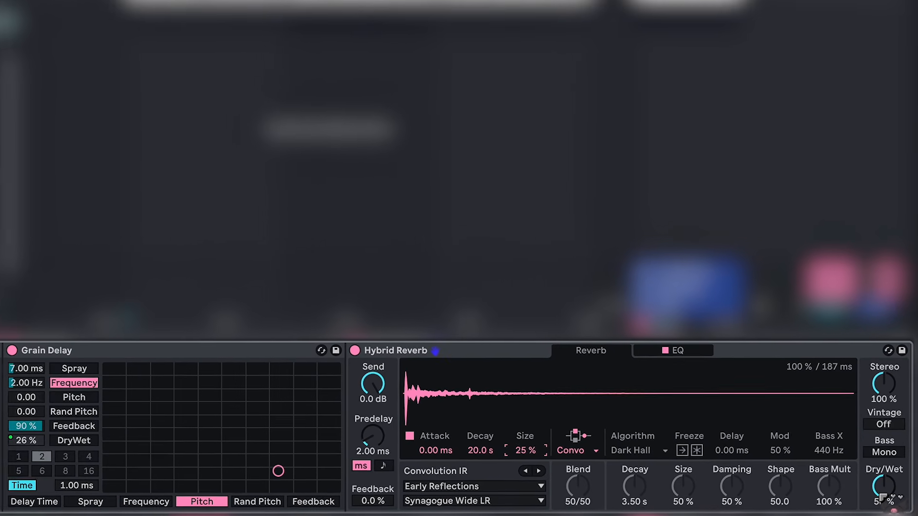
# Step: Map the Hybrid Reverb's Dry/Wet to Macro 6 of Audio Effect Rack 2
pyautogui.rightClick(870, 472)
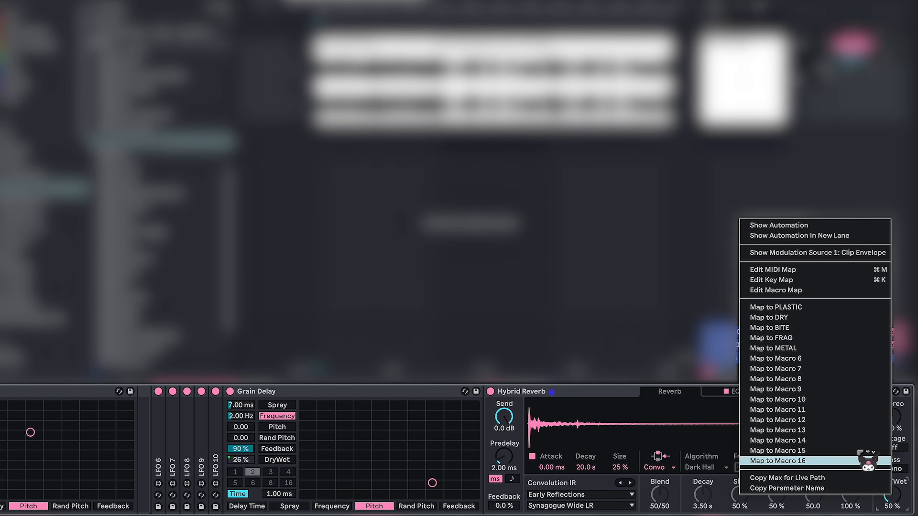
pyautogui.click(813, 359)
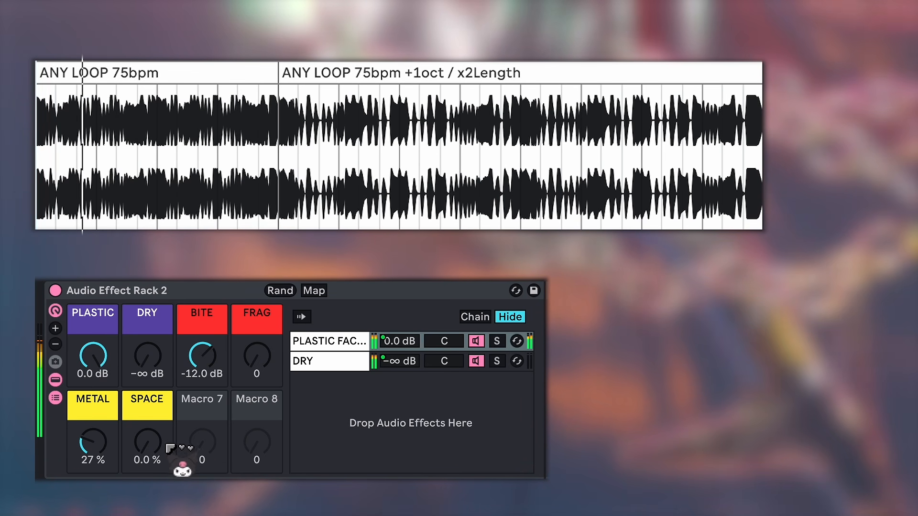
# Step: Audition the SPACE macro across its range, settling on SPACE at 100 %, FRAG at 44 and METAL at 33 %
pyautogui.moveTo(164, 445); pyautogui.dragTo(165, 349)
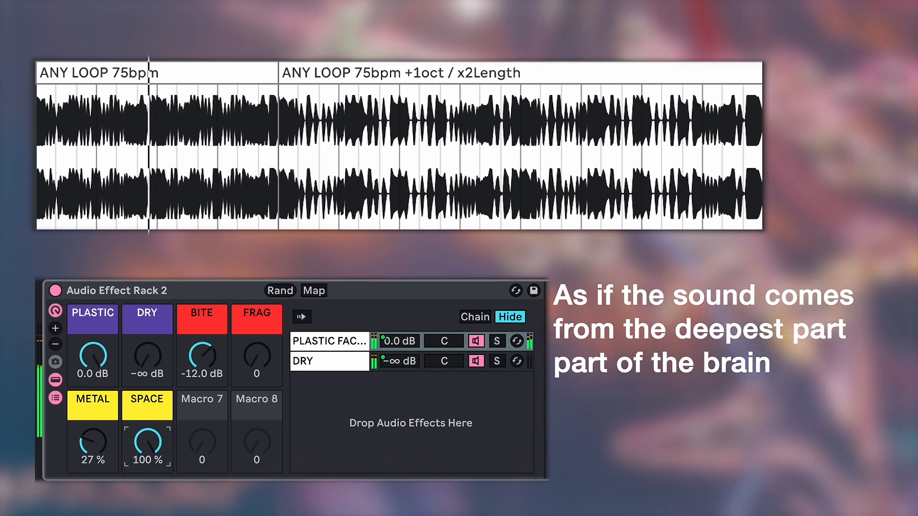
pyautogui.moveTo(148, 443); pyautogui.dragTo(147, 511)
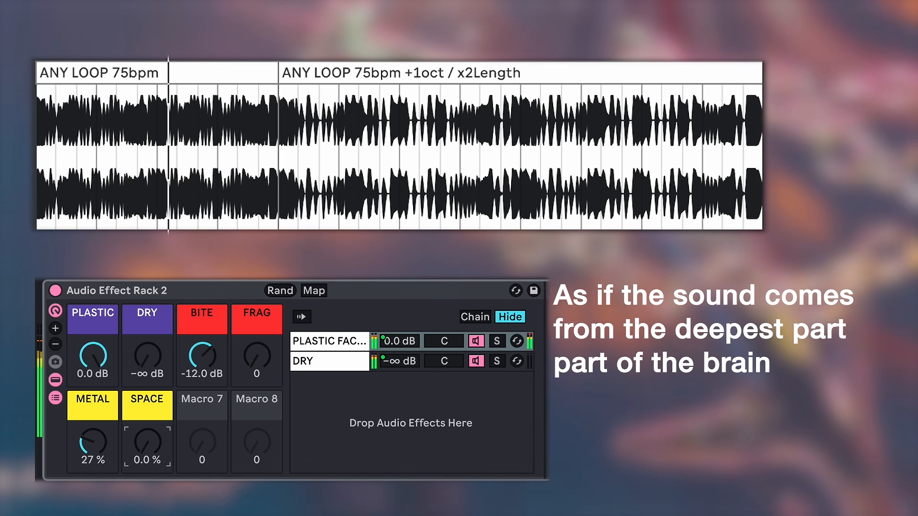
pyautogui.moveTo(147, 442); pyautogui.dragTo(148, 398)
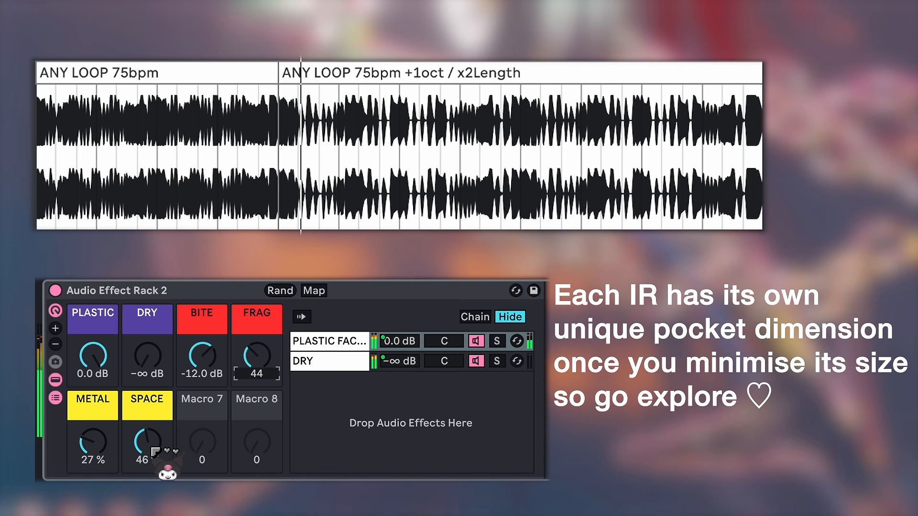
pyautogui.moveTo(150, 454); pyautogui.dragTo(149, 403)
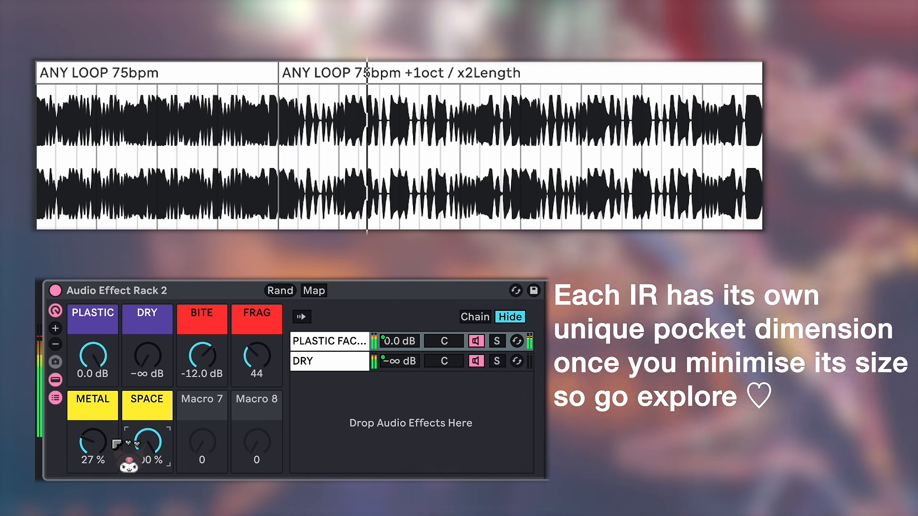
pyautogui.moveTo(114, 445); pyautogui.dragTo(115, 422)
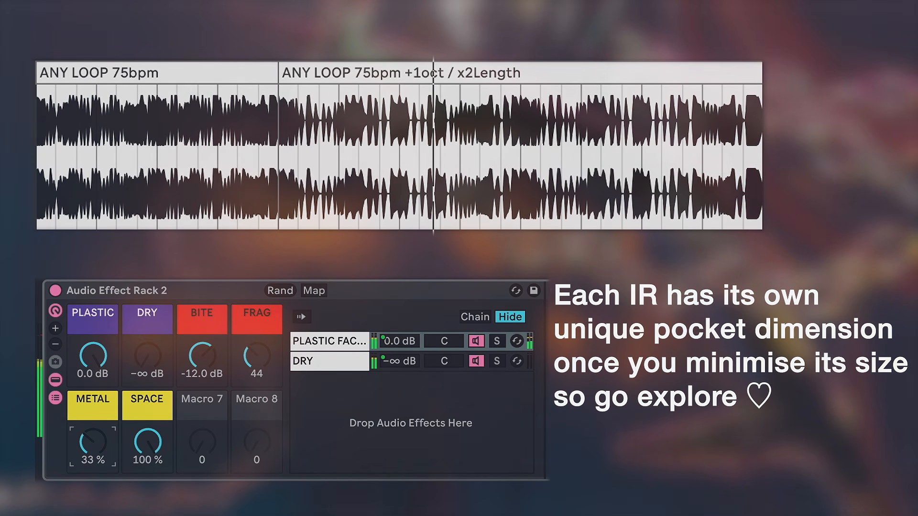